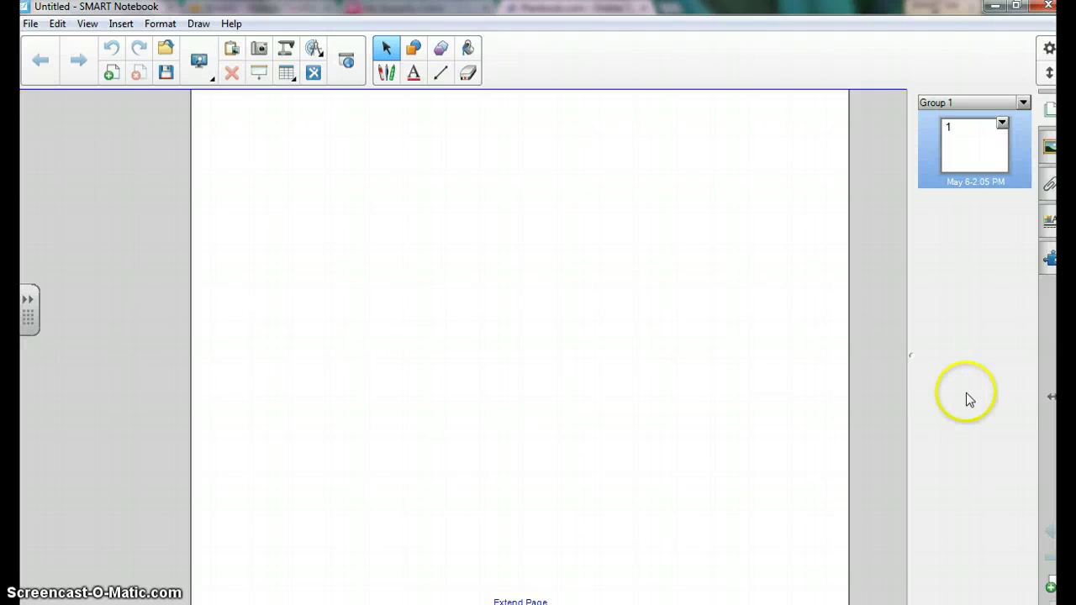
- Look over the notebook's Gallery, attachments, fill effects and add-ons panes
left_click(1051, 149)
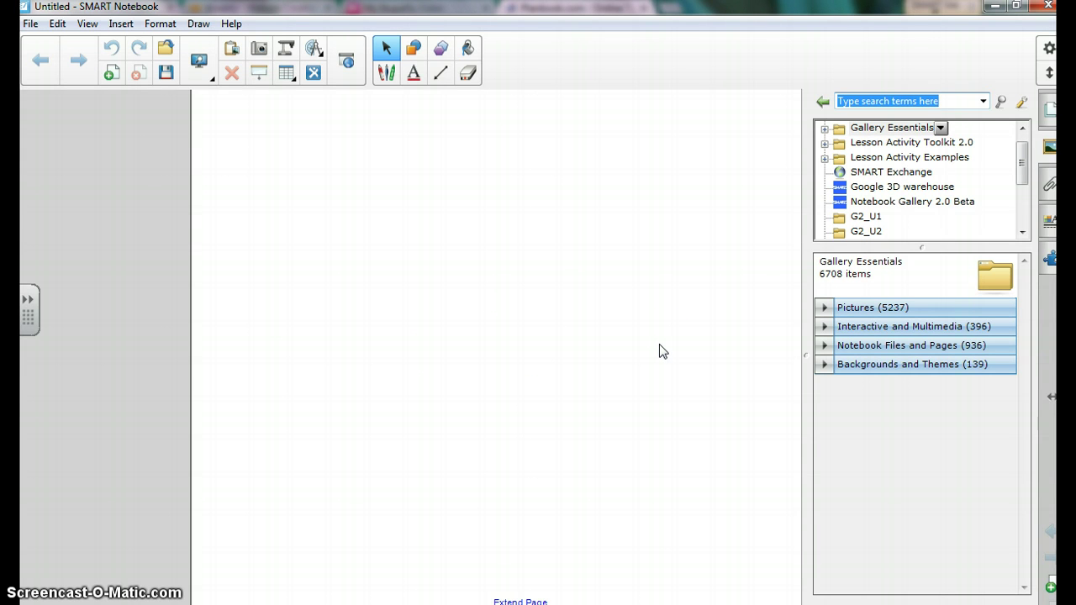
left_click(679, 238)
left_click(1050, 187)
left_click(1050, 148)
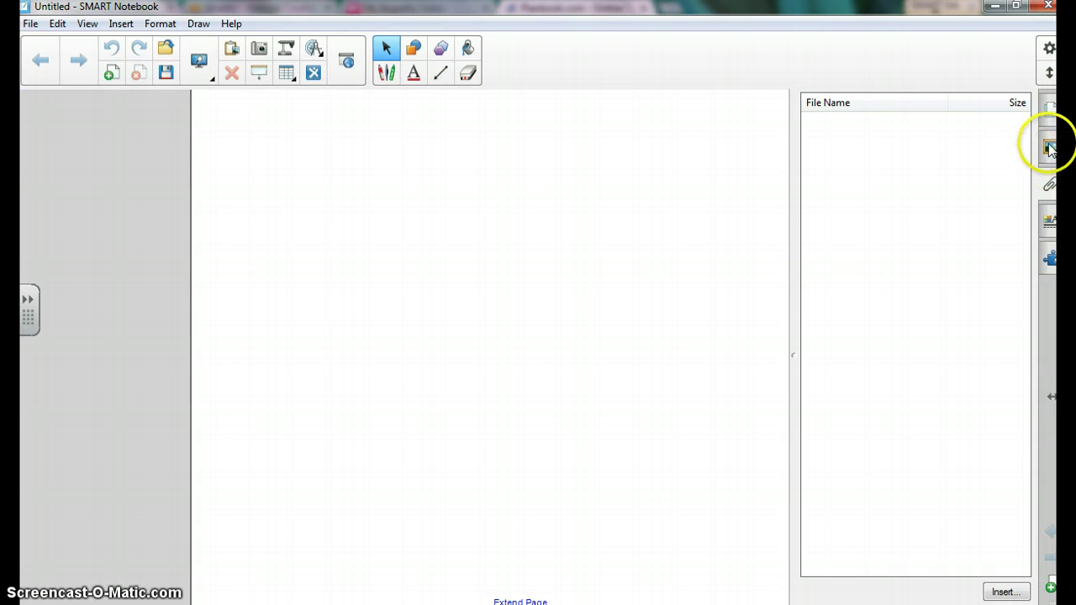
left_click(1050, 148)
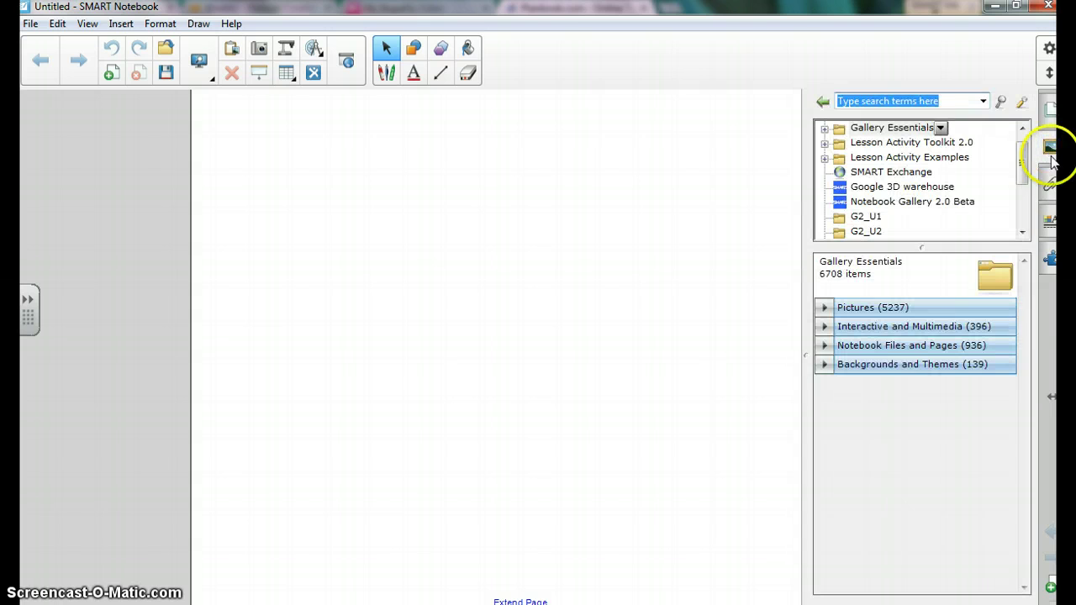
left_click(1050, 223)
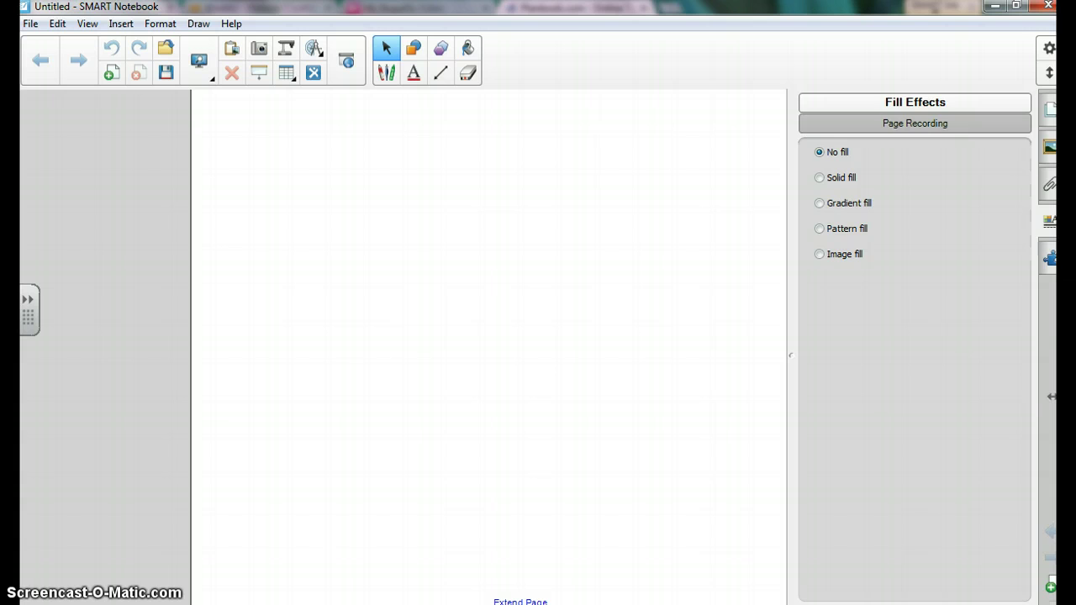
left_click(1051, 258)
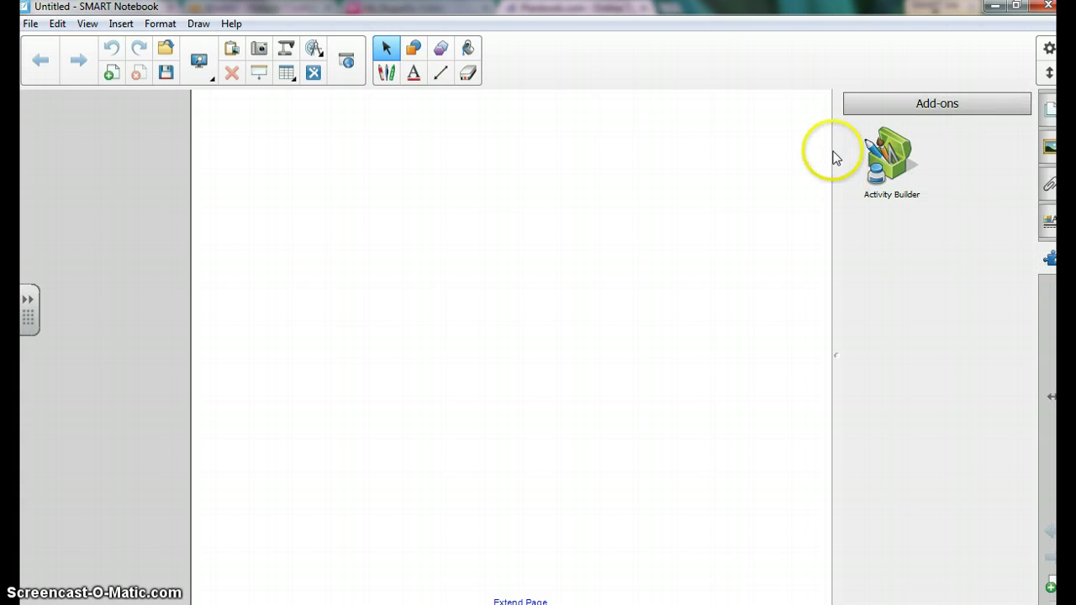
- Open the SMART Exchange website from its Gallery entry and widen the browser window to show the full page width
left_click(1050, 148)
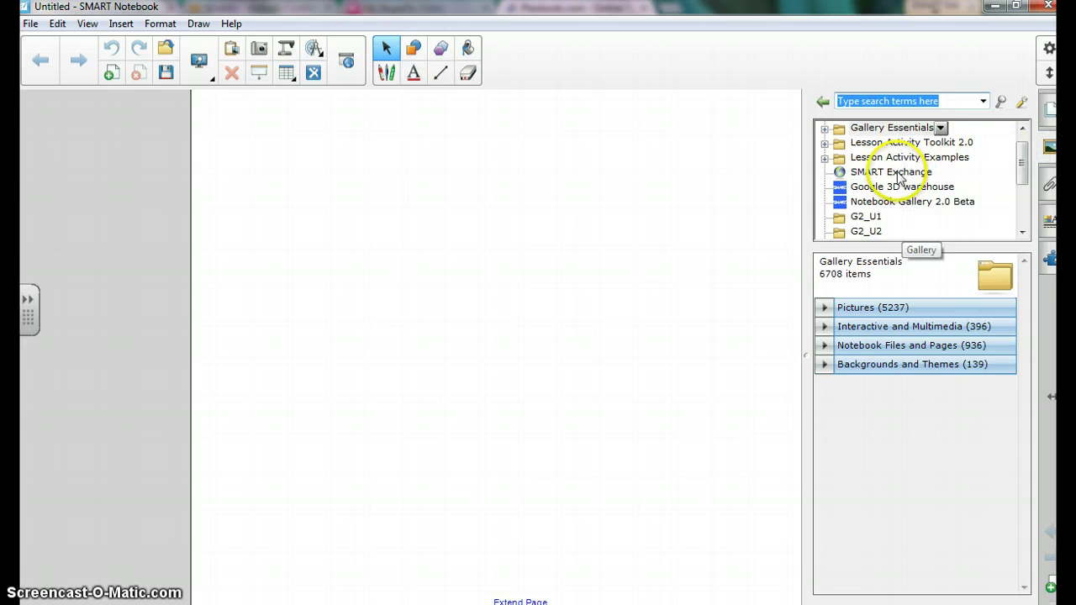
left_click(892, 172)
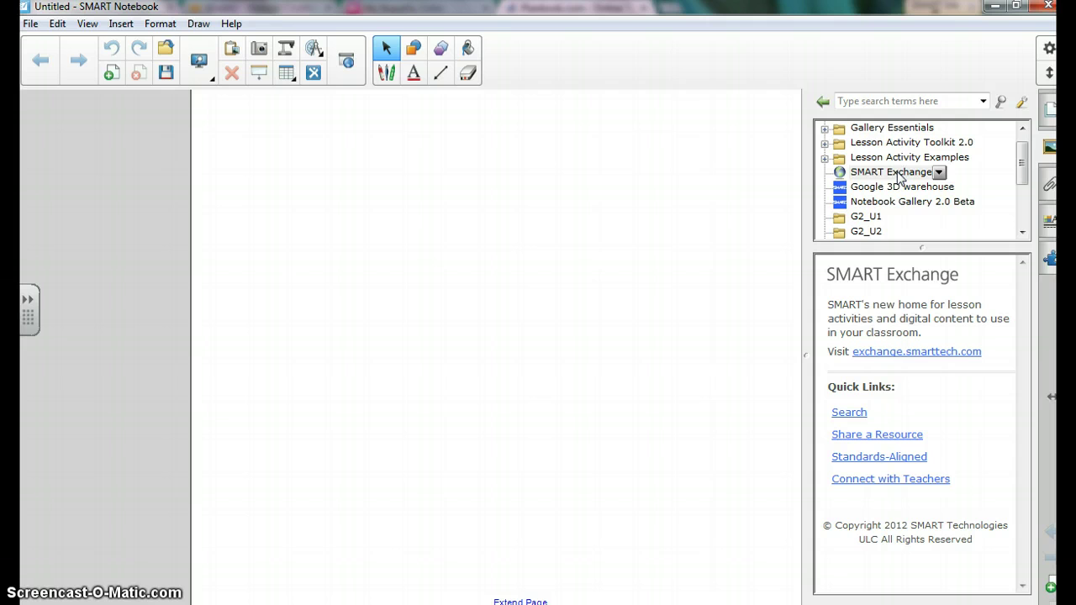
left_click(905, 356)
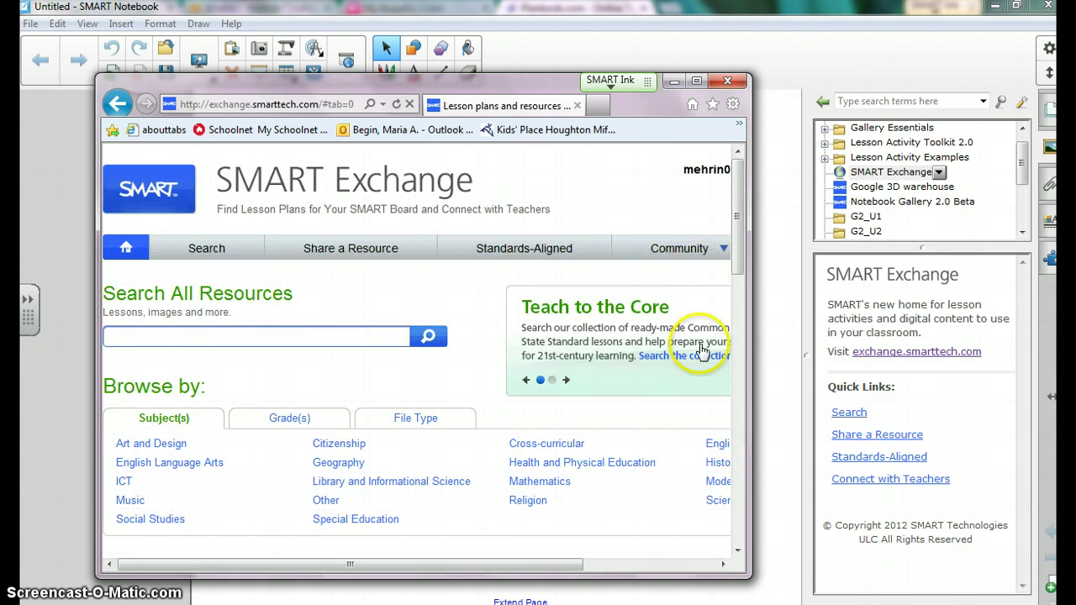
left_click_drag(744, 574, 947, 578)
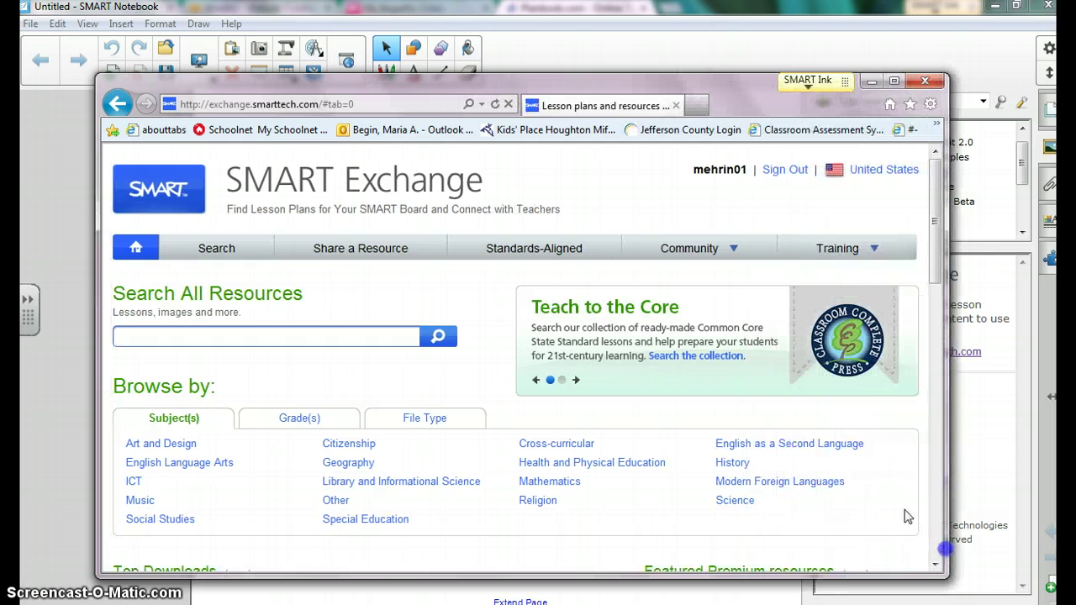
- Sign out of the current SMART Exchange account and open the sign-in page
left_click(777, 171)
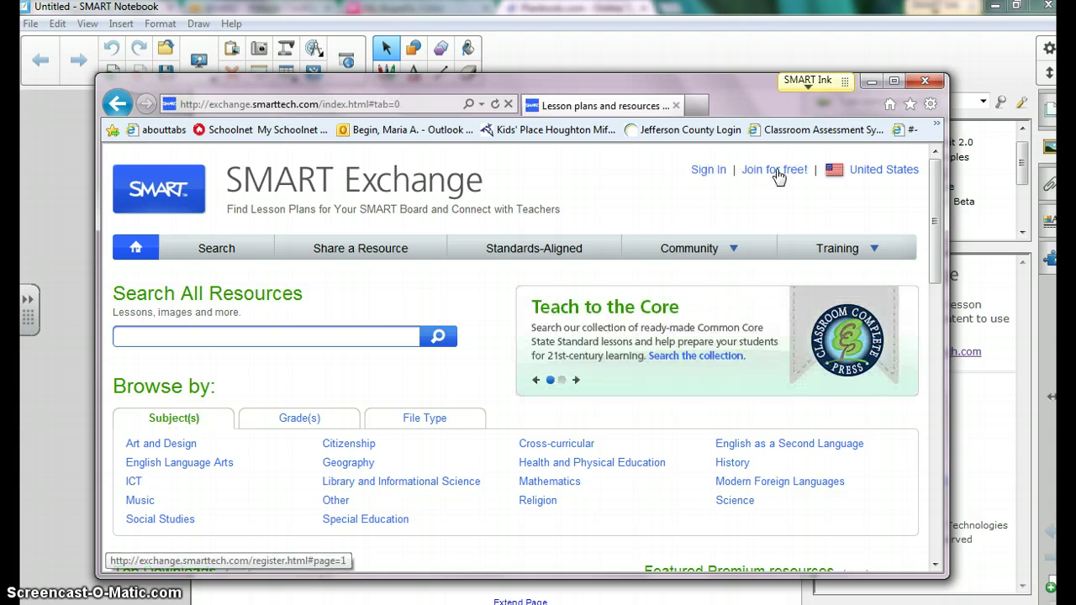
left_click(761, 177)
left_click(705, 176)
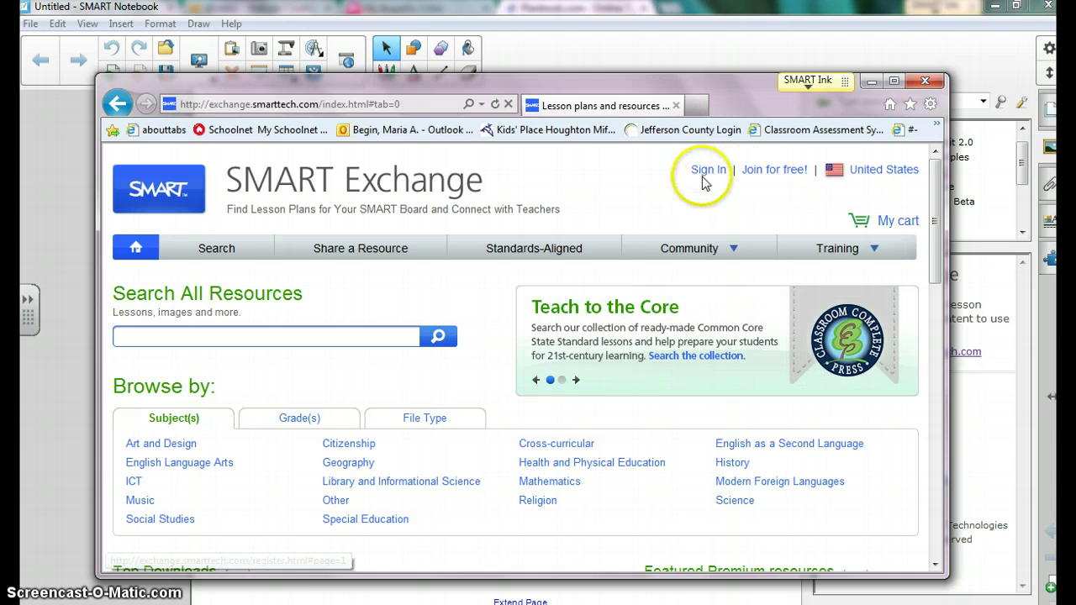
left_click(707, 172)
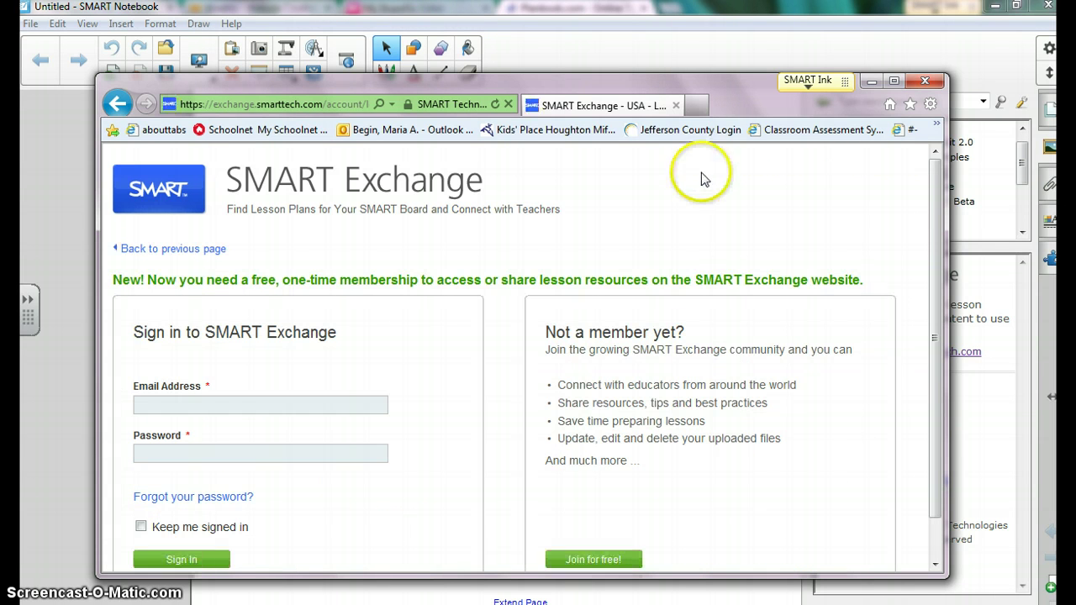
- Sign in to SMART Exchange with the member's email address and account password, choosing to stay signed in
left_click(226, 405)
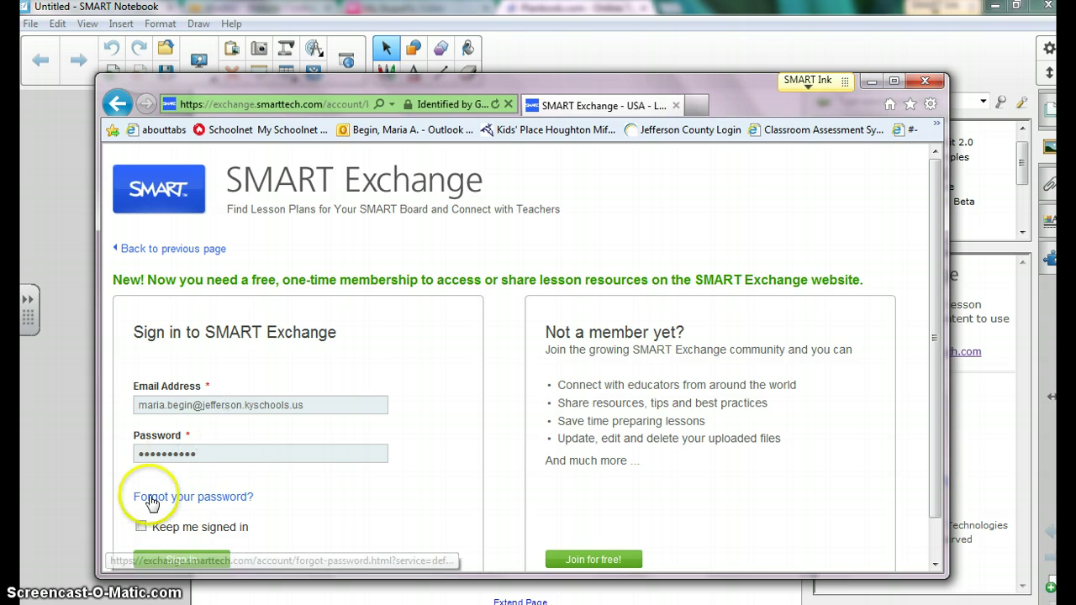
left_click(140, 528)
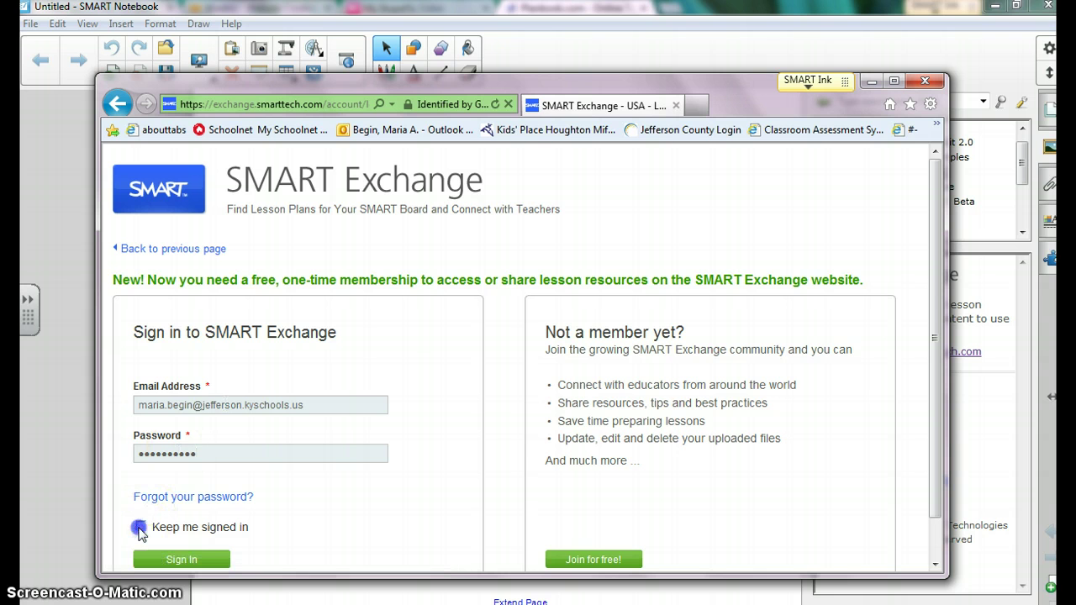
left_click(182, 561)
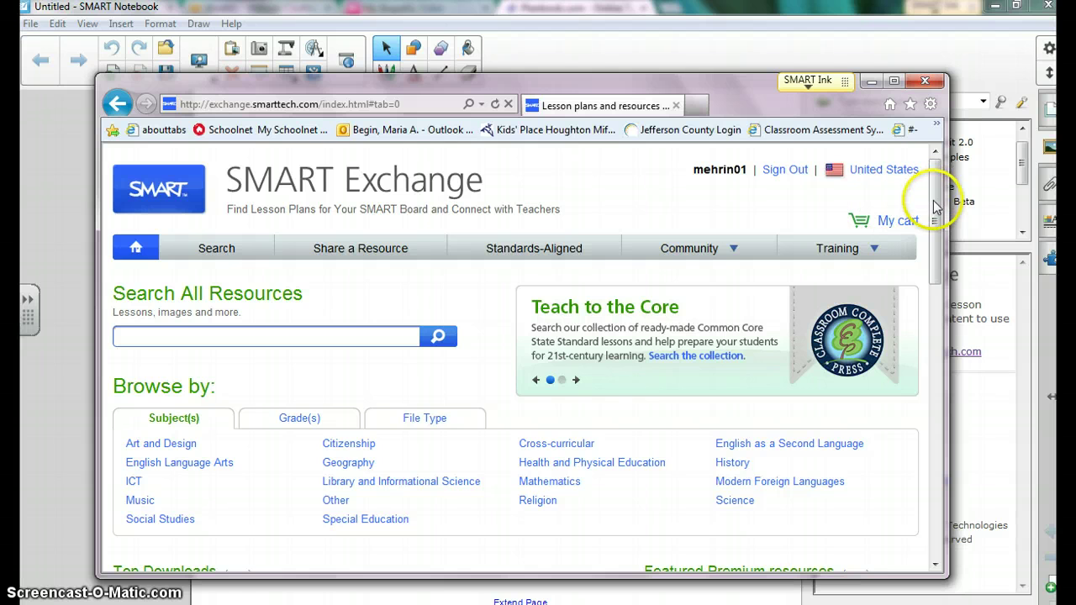
- Search all resources for "prefix and suffix activities" and maximize the browser window with the results
mouse_move(936, 206)
left_mouse_down()
mouse_move(937, 431)
mouse_move(948, 212)
left_mouse_up()
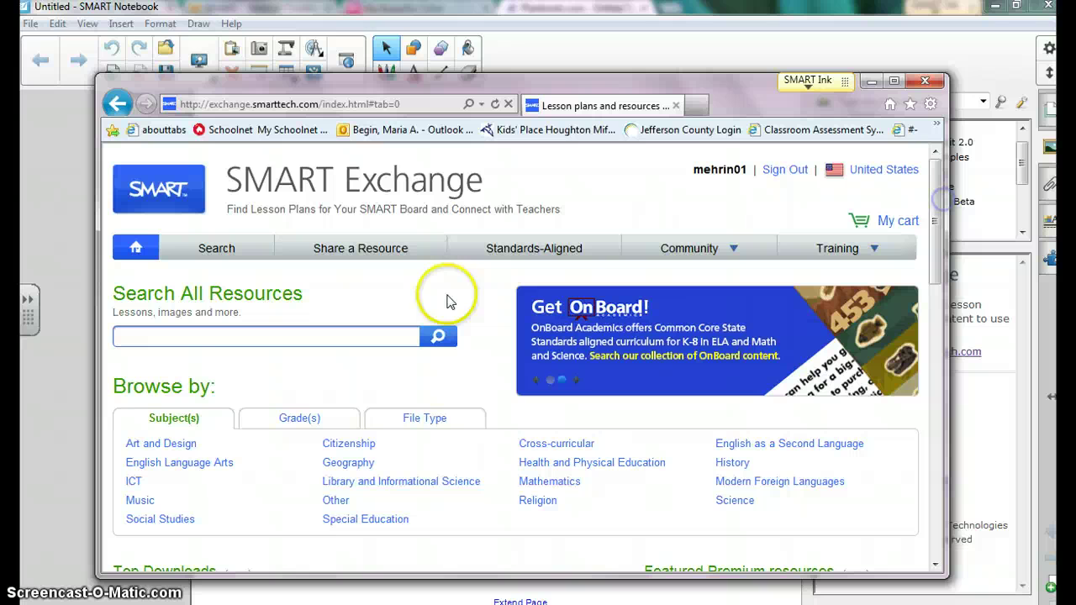
left_click(209, 338)
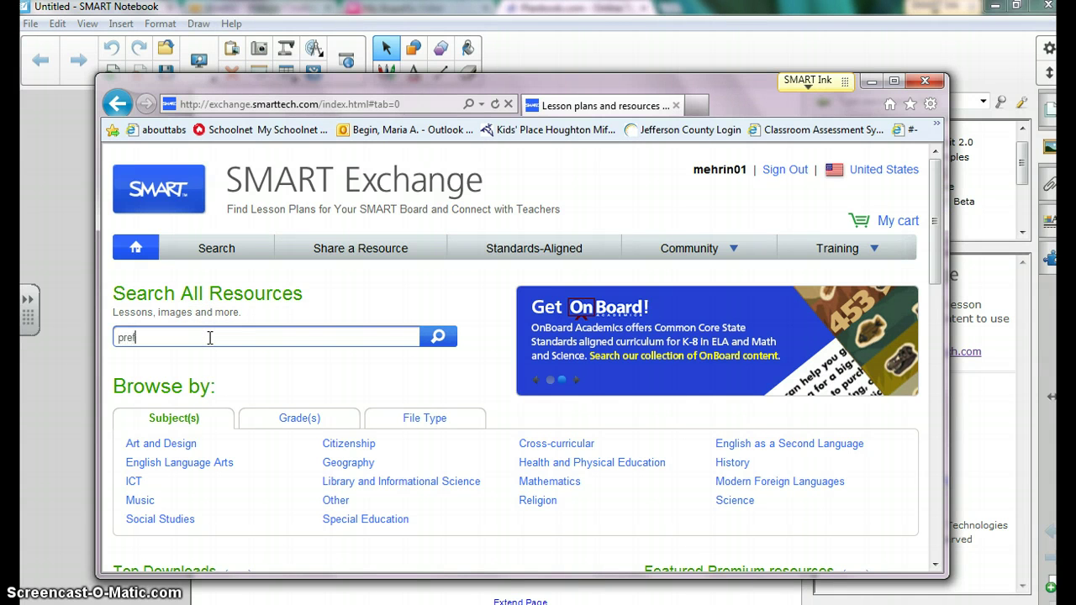
type("prefix and suffix act")
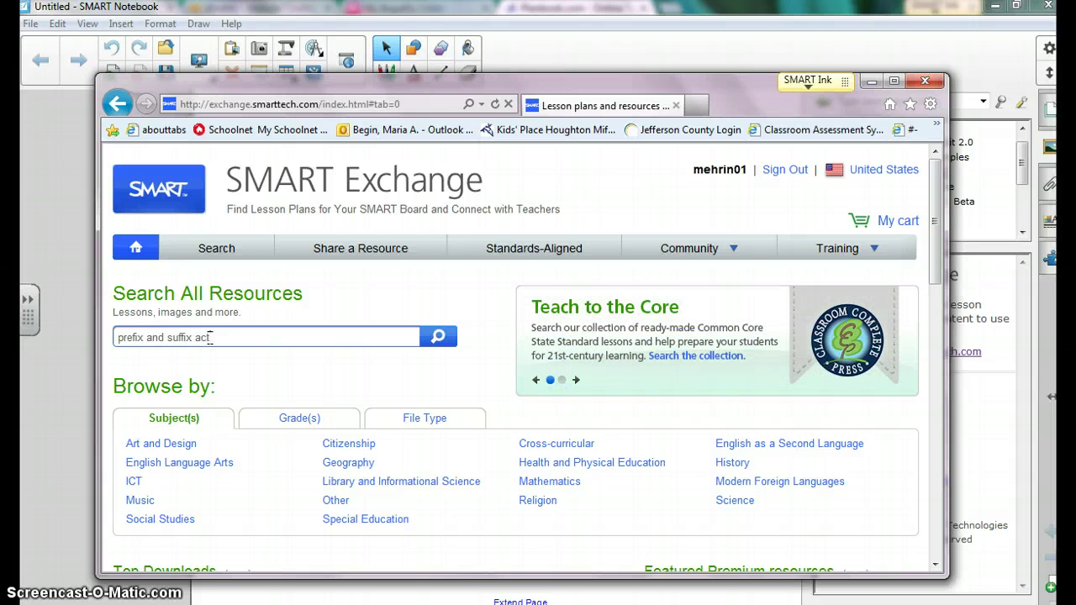
type("ivities")
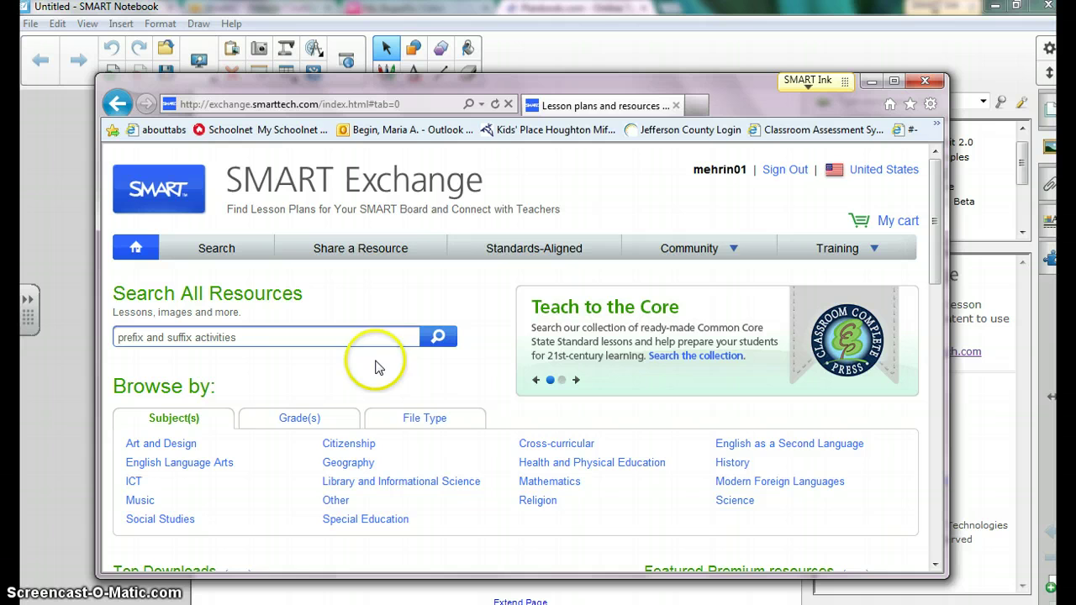
left_click(439, 341)
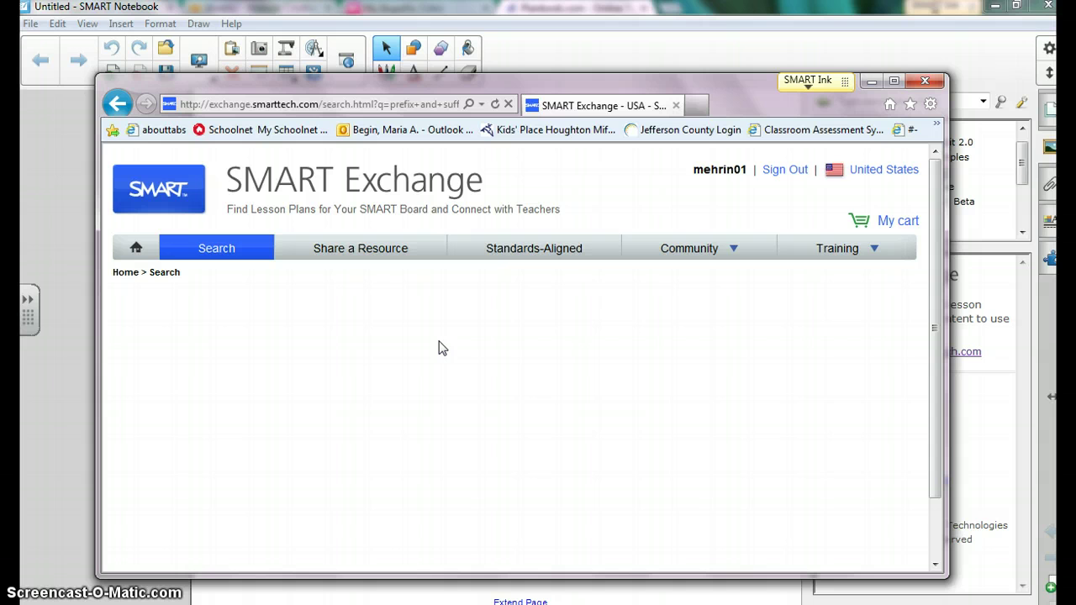
left_click(894, 81)
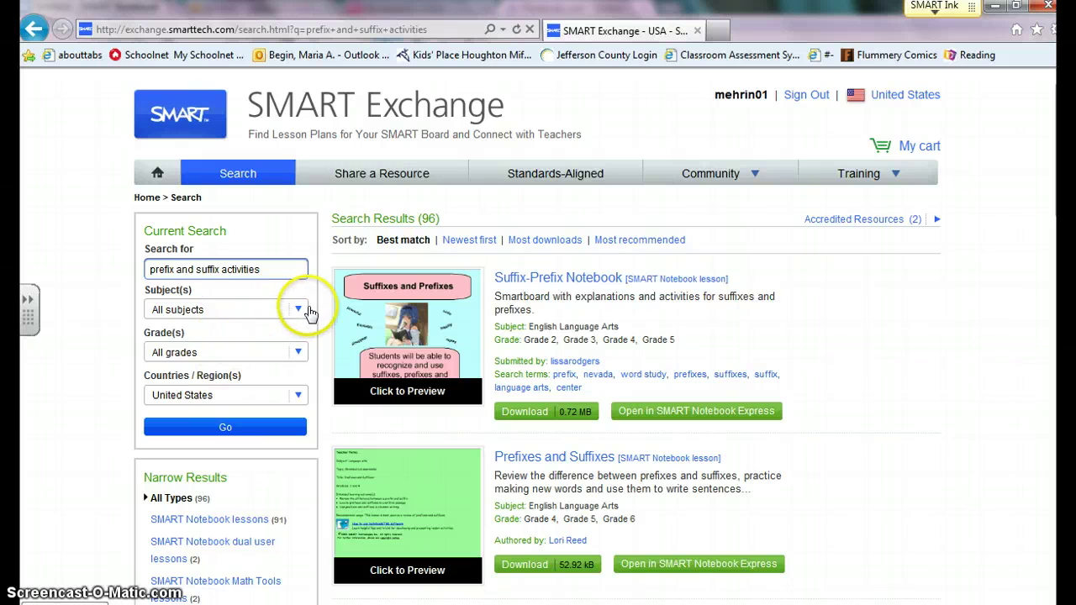
- Filter the search results by the subject English Language Arts and Grade 2, checking the country choices too
left_click(299, 310)
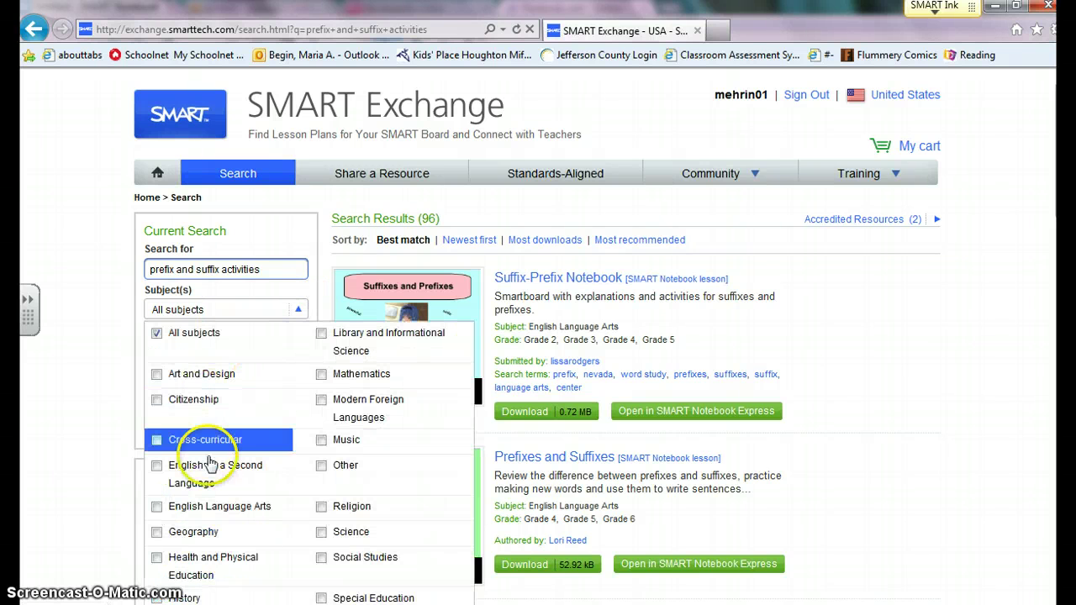
left_click(210, 510)
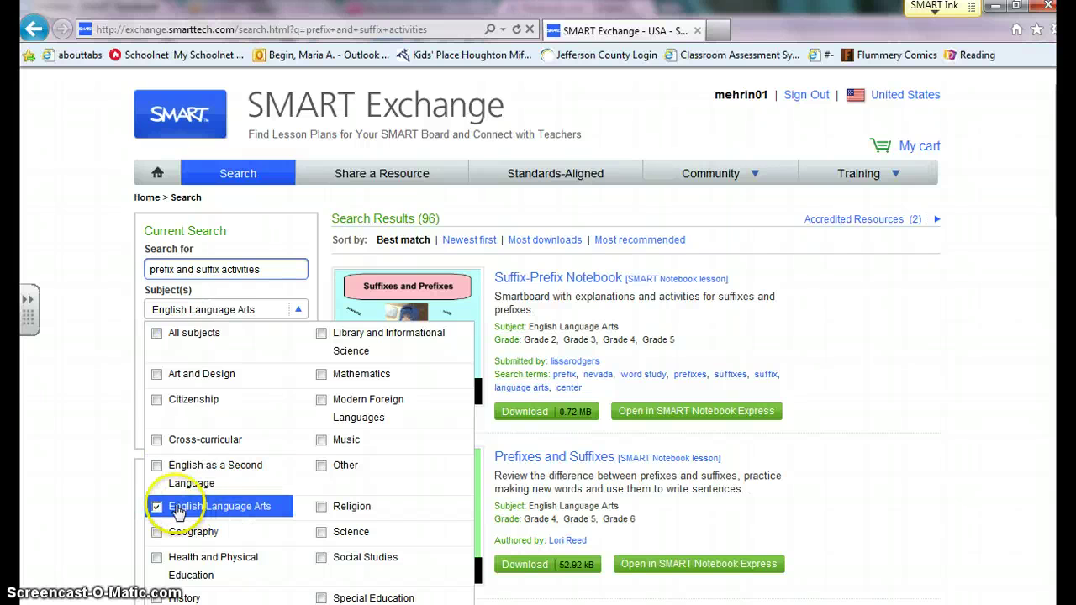
left_click(295, 245)
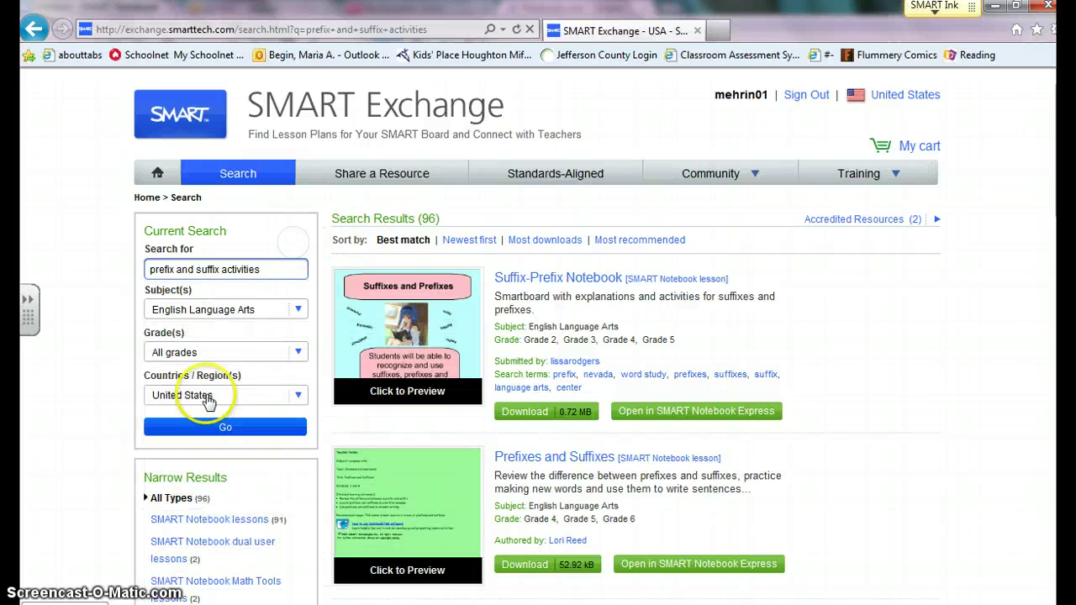
left_click(298, 354)
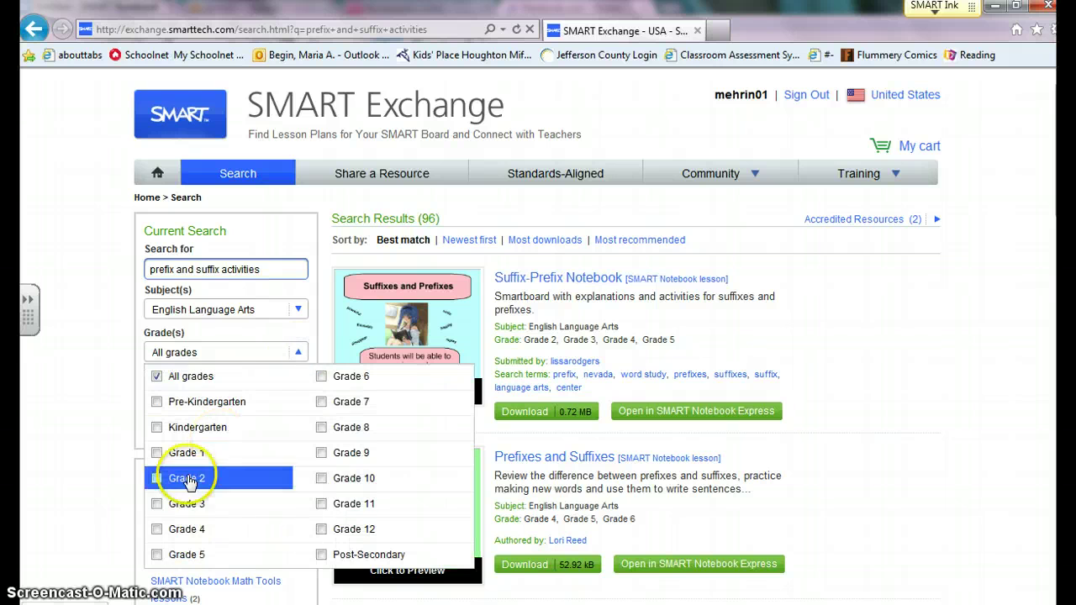
left_click(157, 483)
left_click(291, 230)
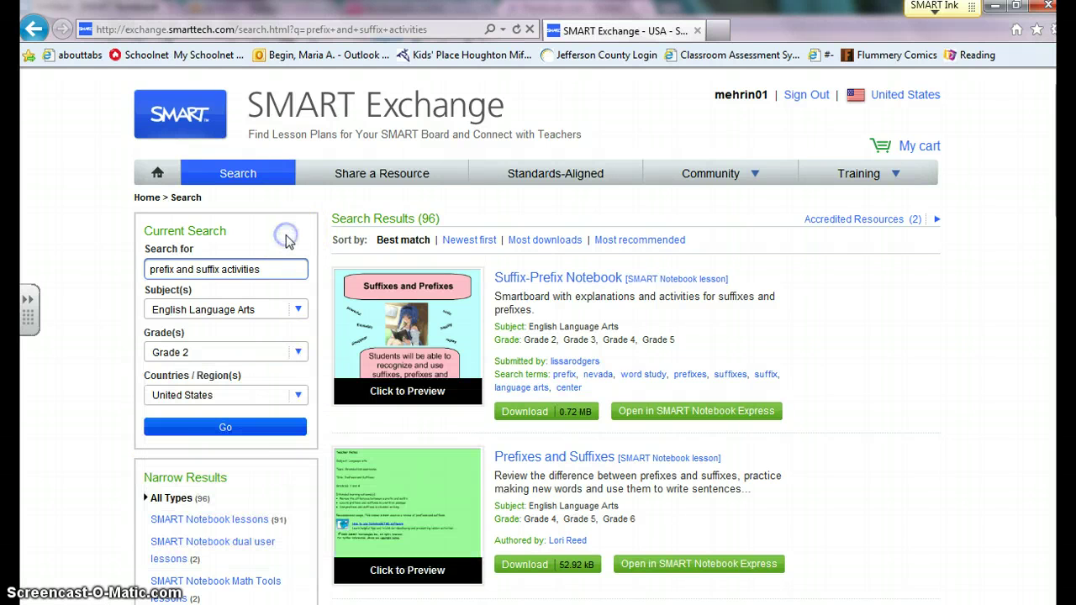
left_click(299, 396)
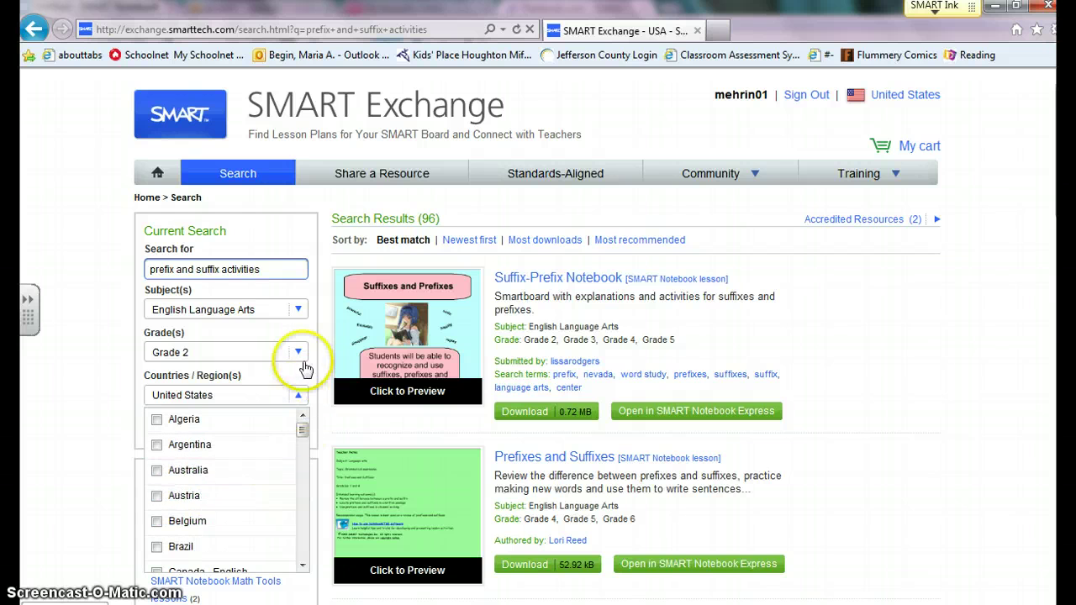
left_click(276, 244)
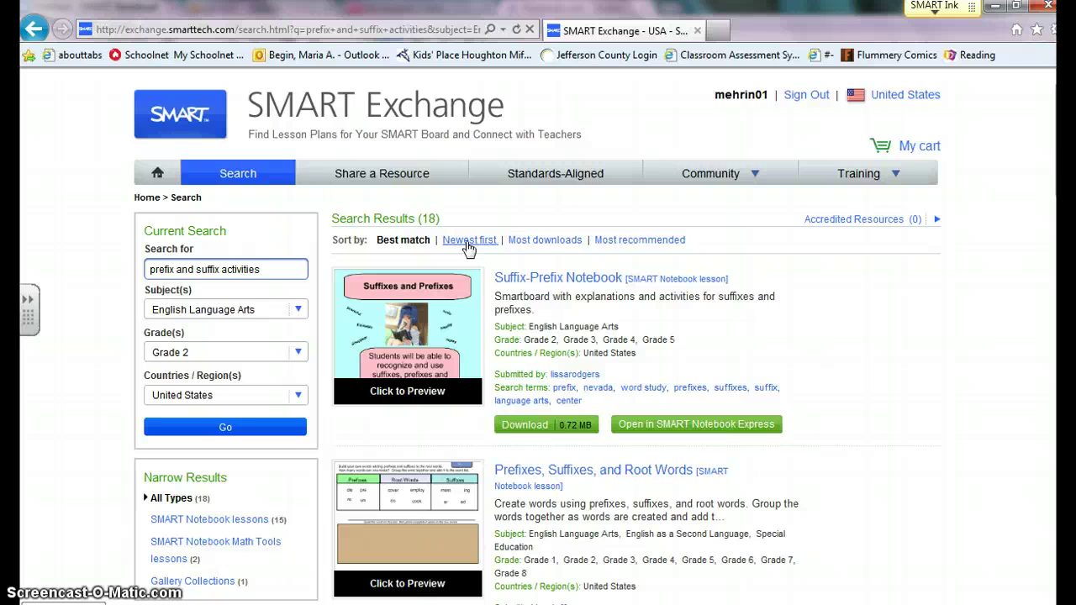
- View the Gallery Collections results, and narrow the results to SMART Notebook lessons instead
left_click(546, 242)
left_click(644, 244)
scroll(301, 349, "down", 3)
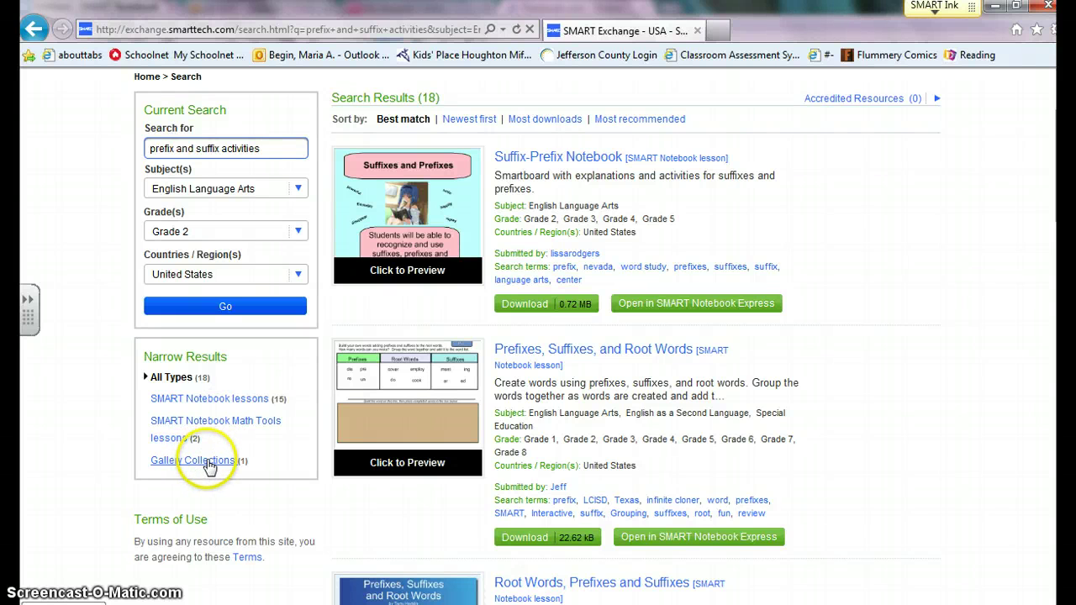
left_click(209, 466)
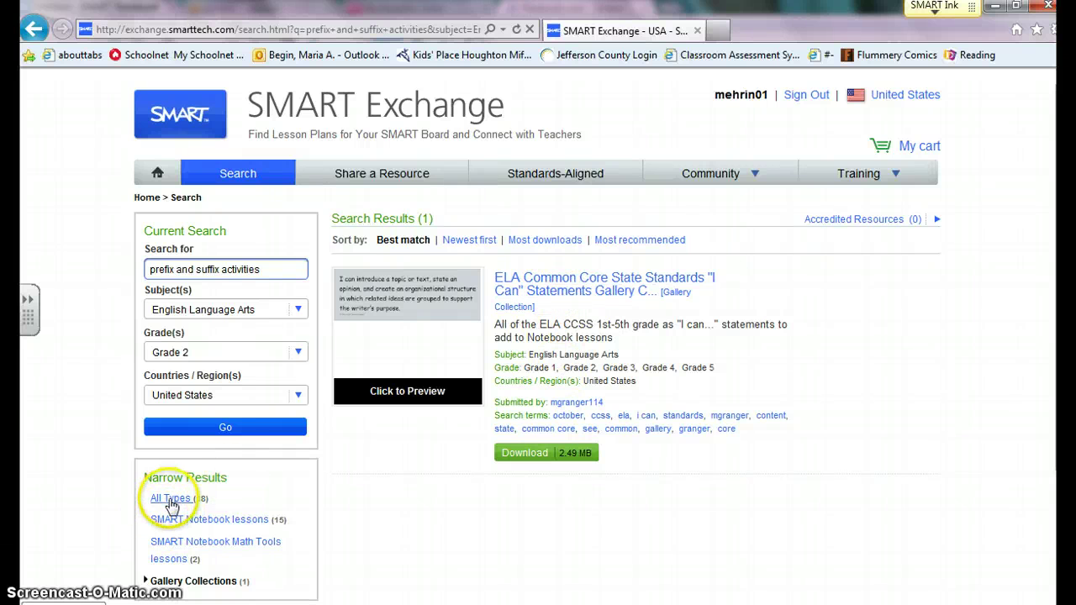
left_click(180, 525)
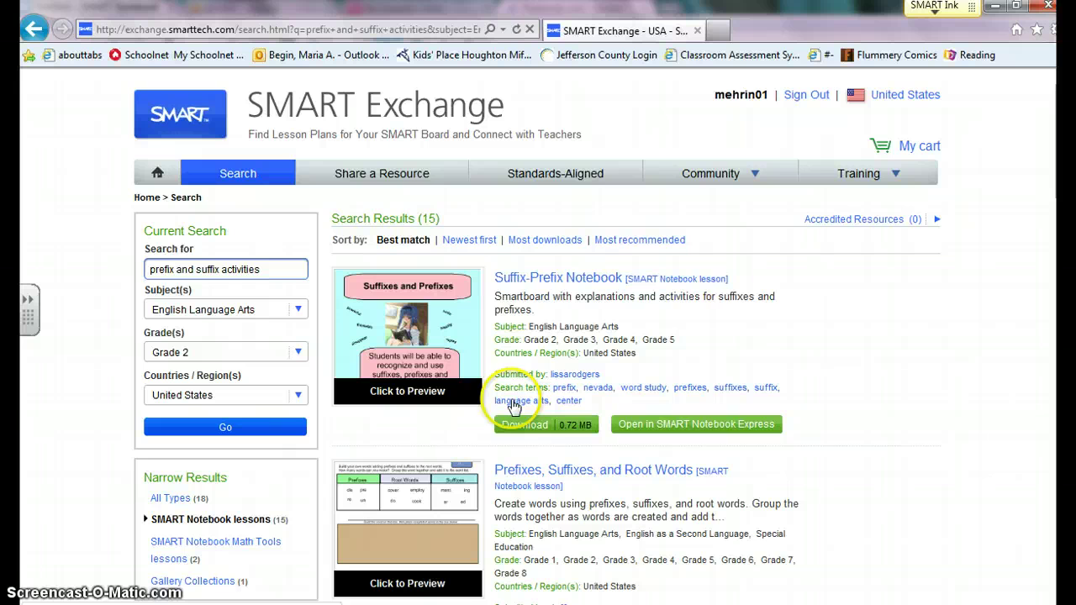
- Preview the Suffix-Prefix Notebook lesson, paging through its slides up to page 8, and close the preview
left_click(389, 402)
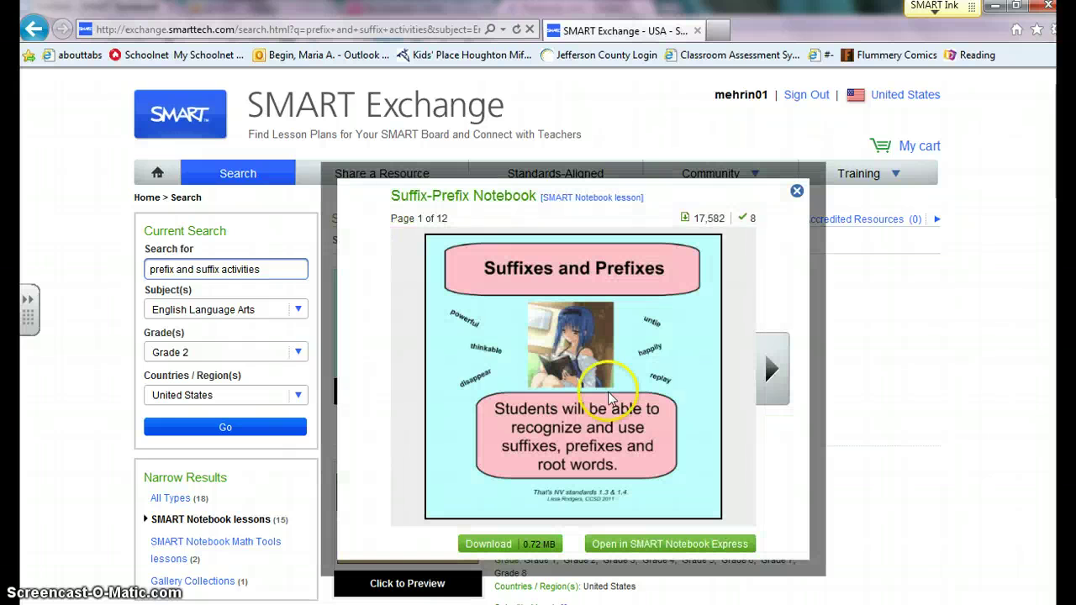
left_click(772, 371)
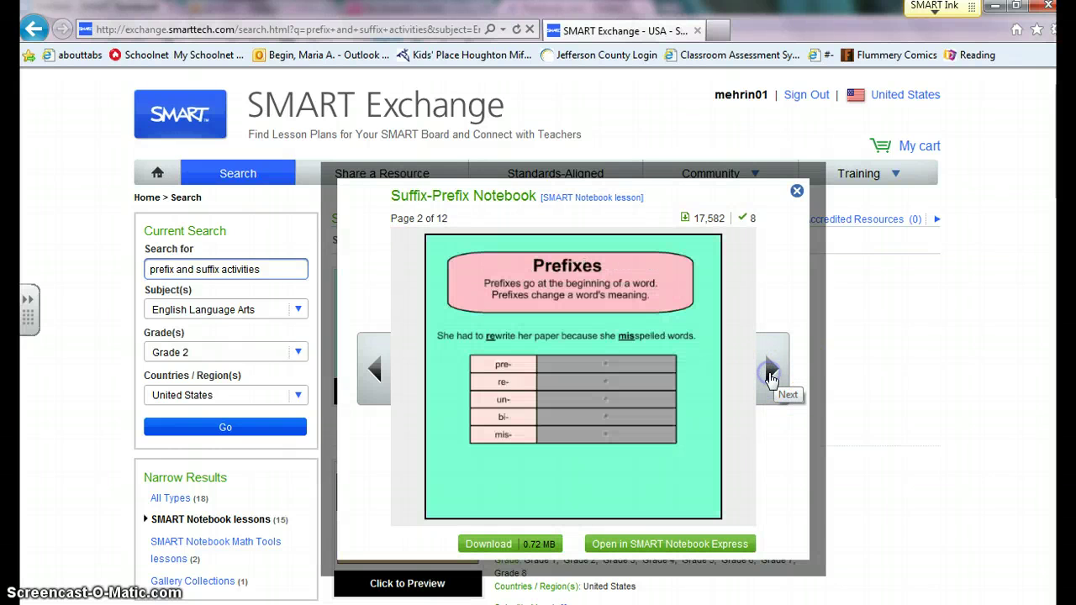
left_click(770, 372)
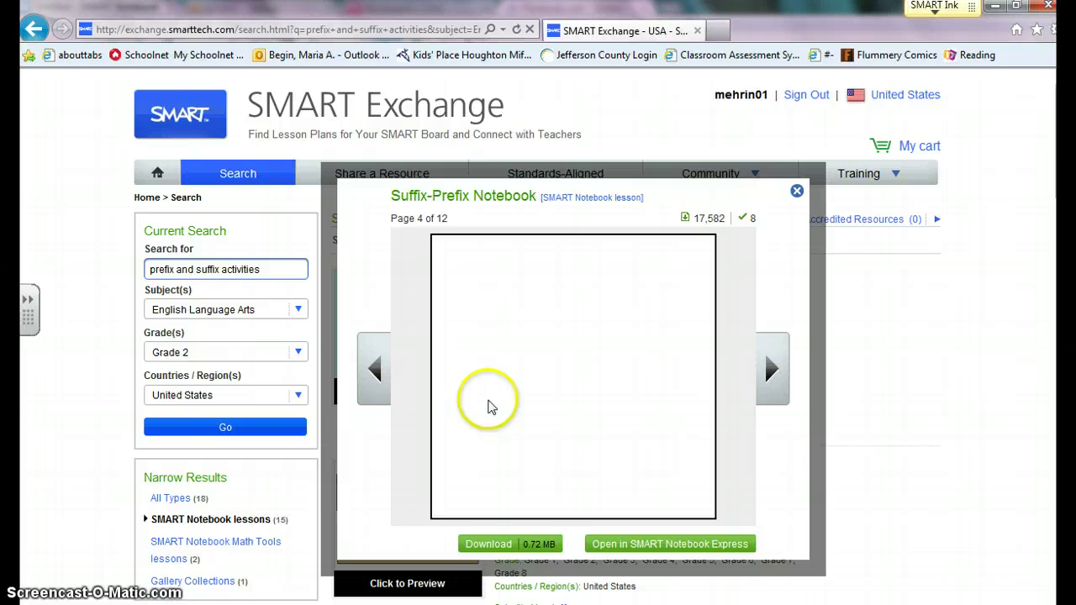
left_click(767, 377)
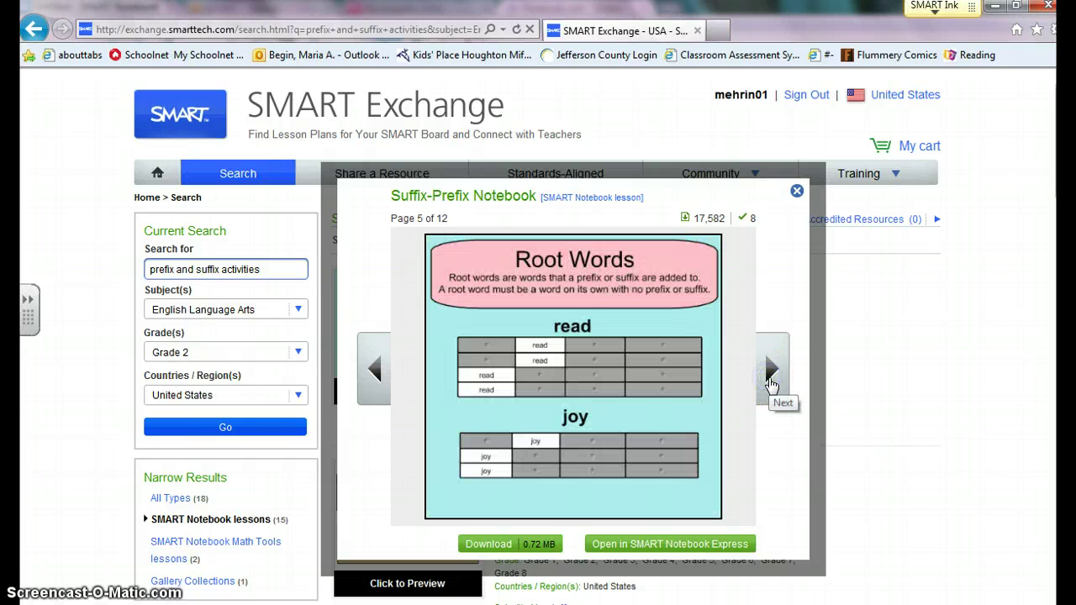
left_click(771, 380)
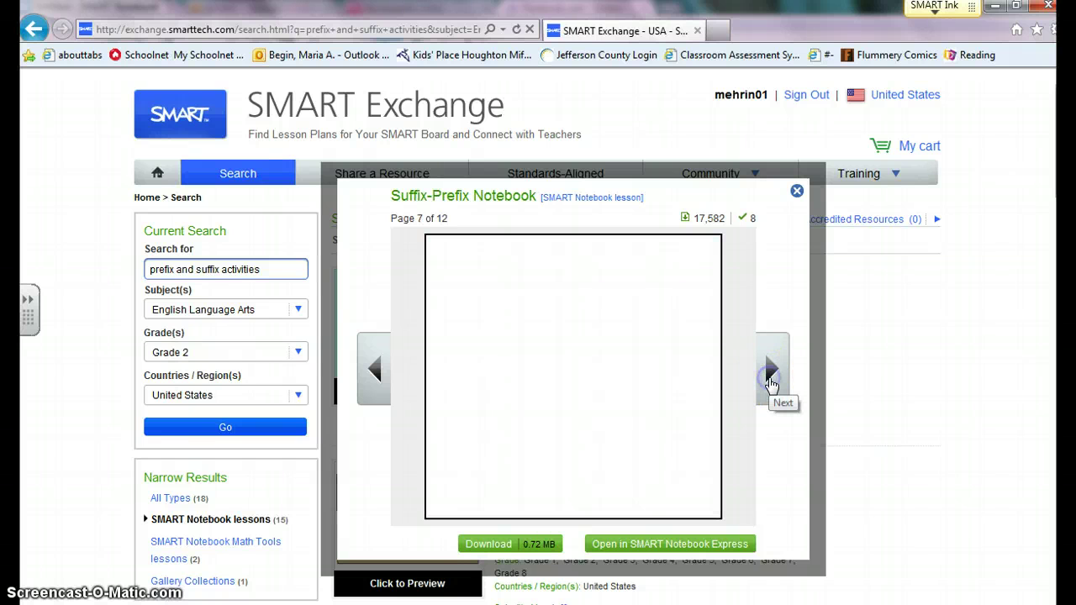
left_click(771, 383)
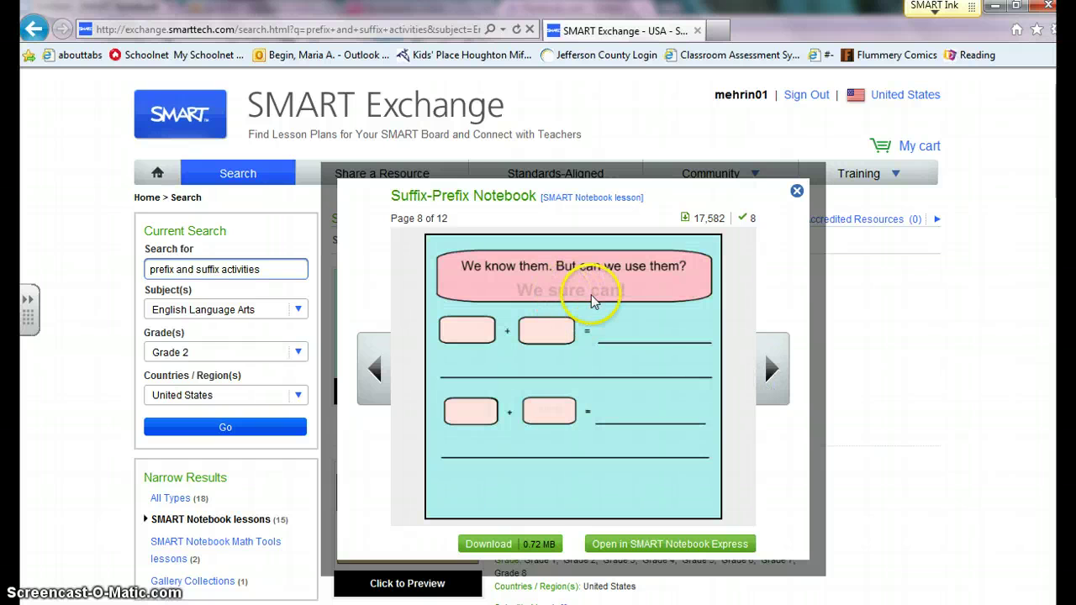
left_click(765, 370)
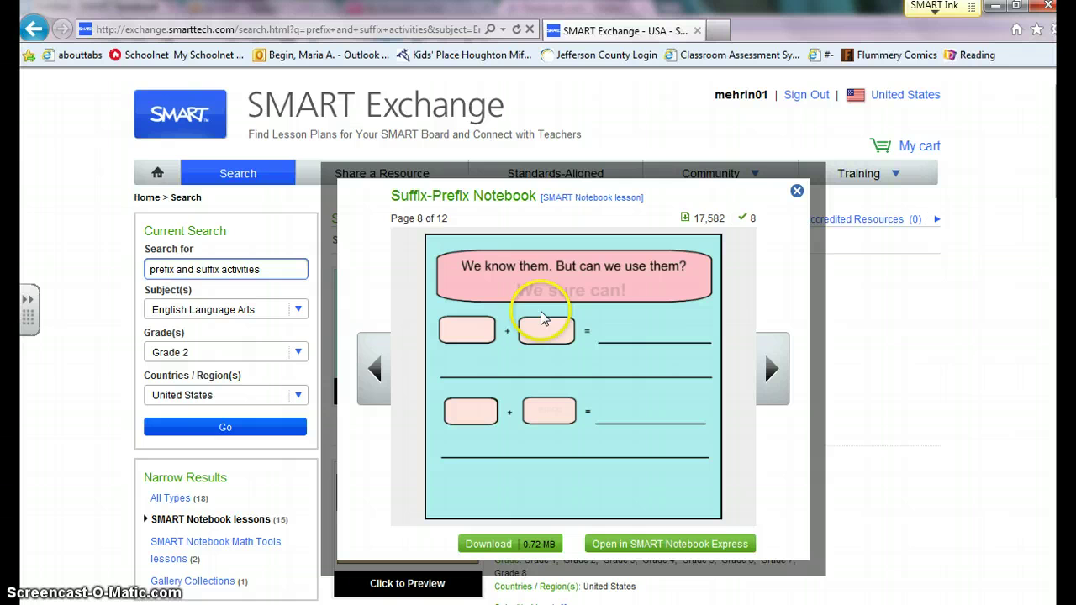
left_click(797, 193)
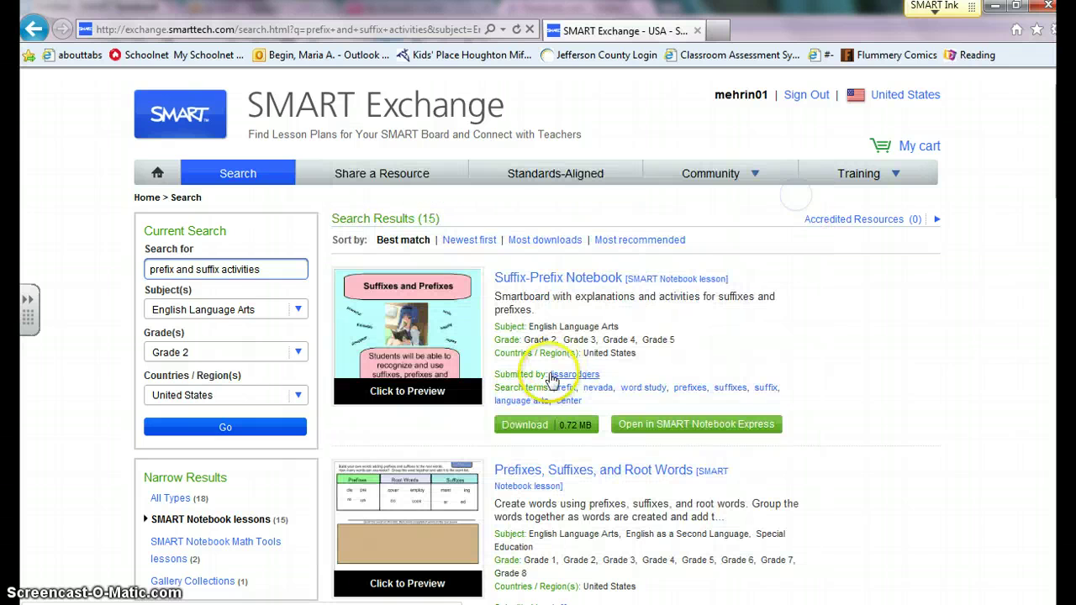
- Find the Multi-Syllable lesson among the results and preview its first four pages, going back to page 3
scroll(596, 336, "down", 5)
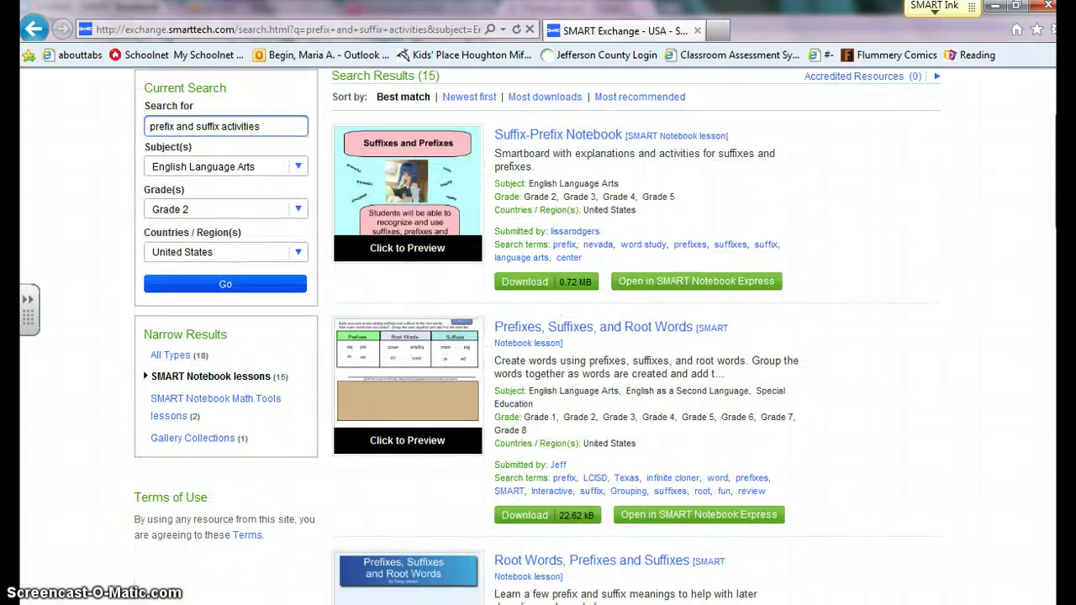
scroll(596, 337, "down", 3)
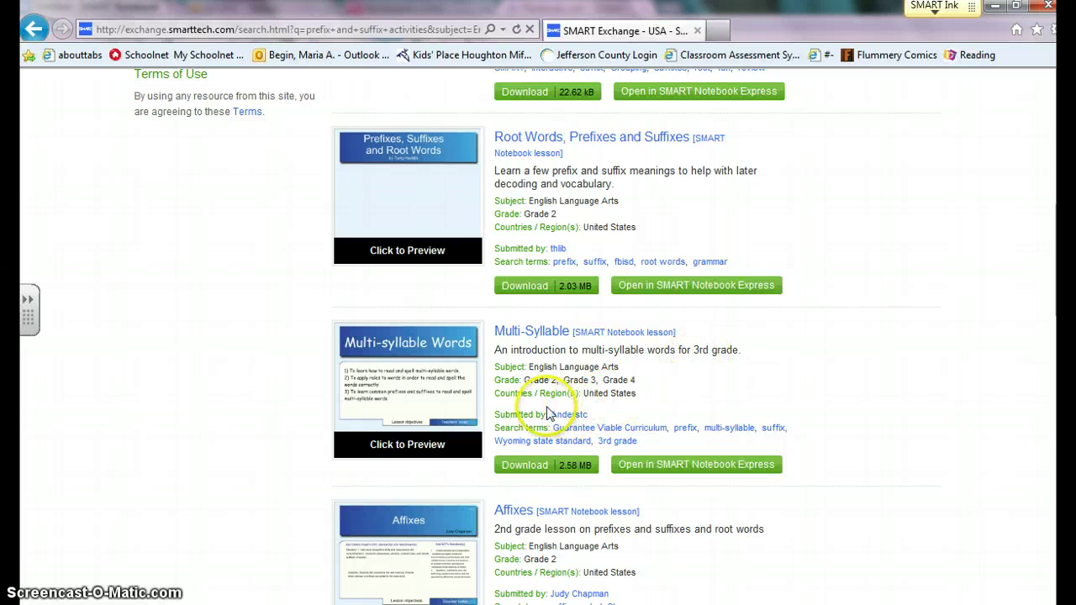
left_click(413, 448)
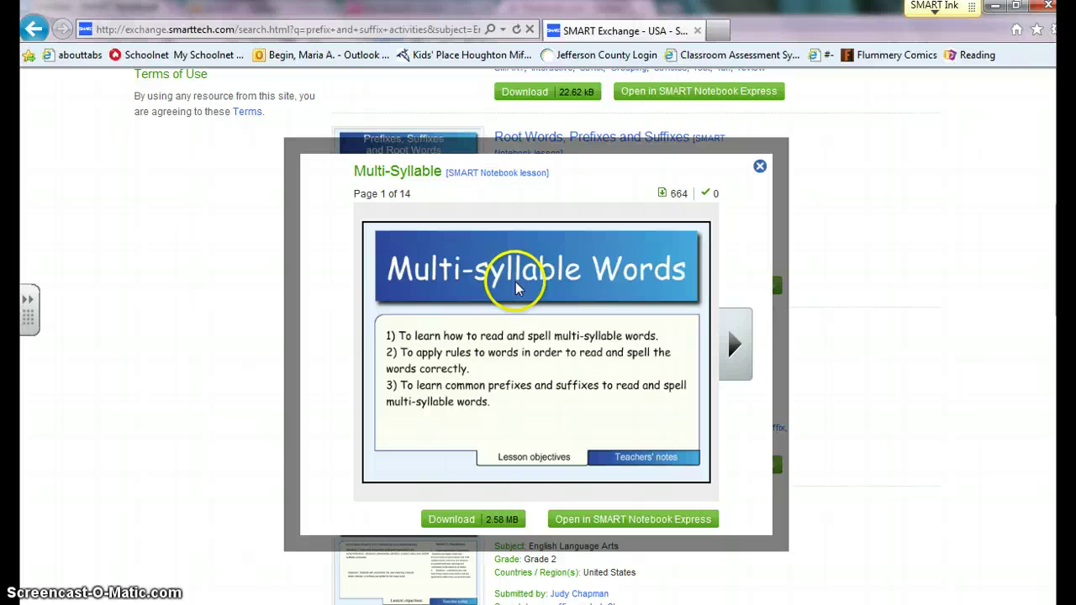
left_click(734, 360)
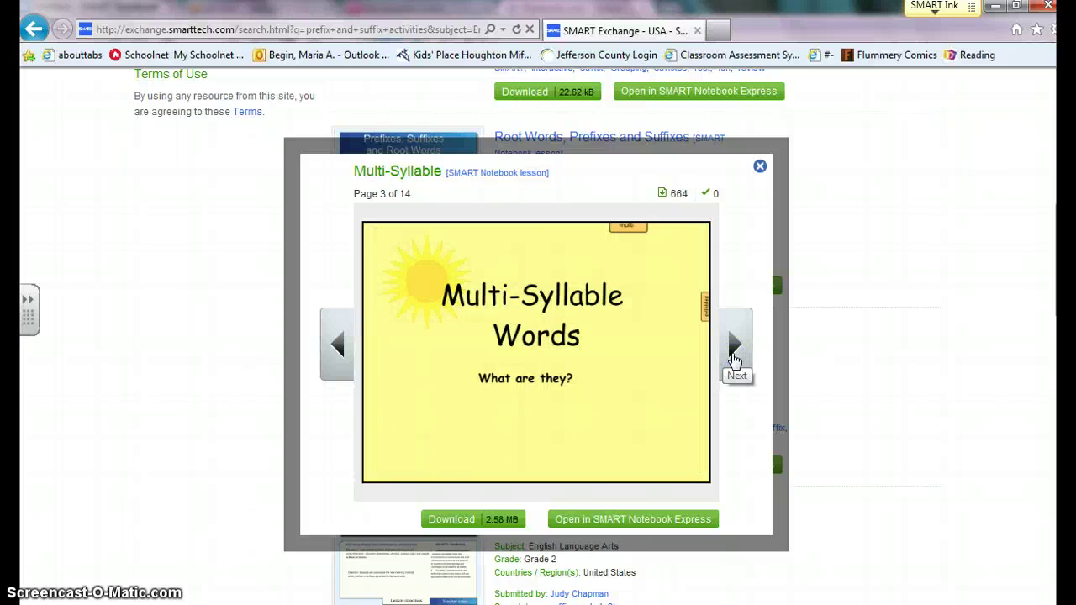
left_click(734, 360)
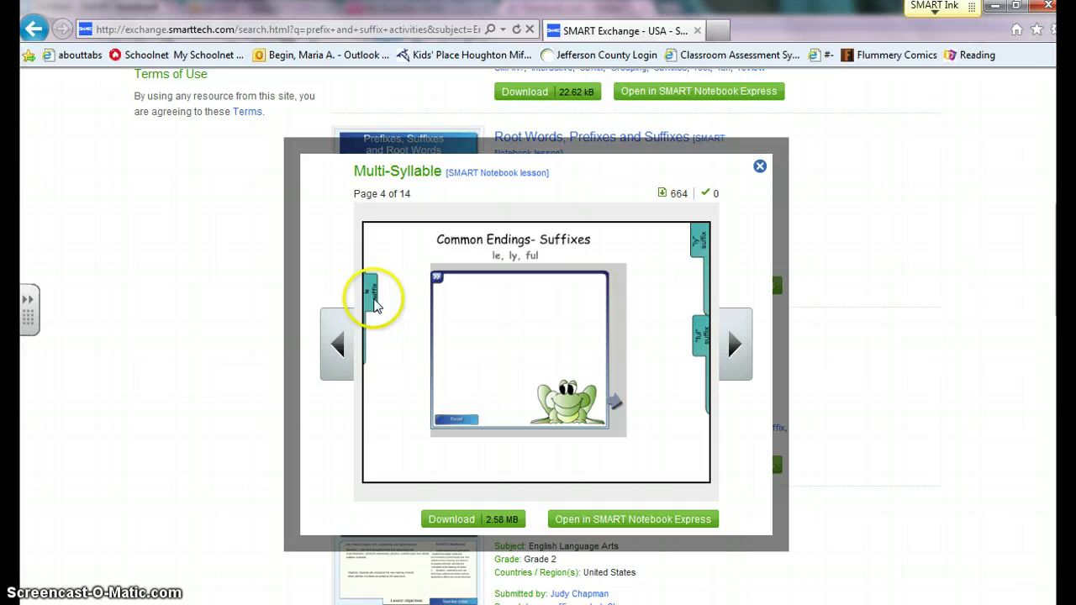
left_click(340, 344)
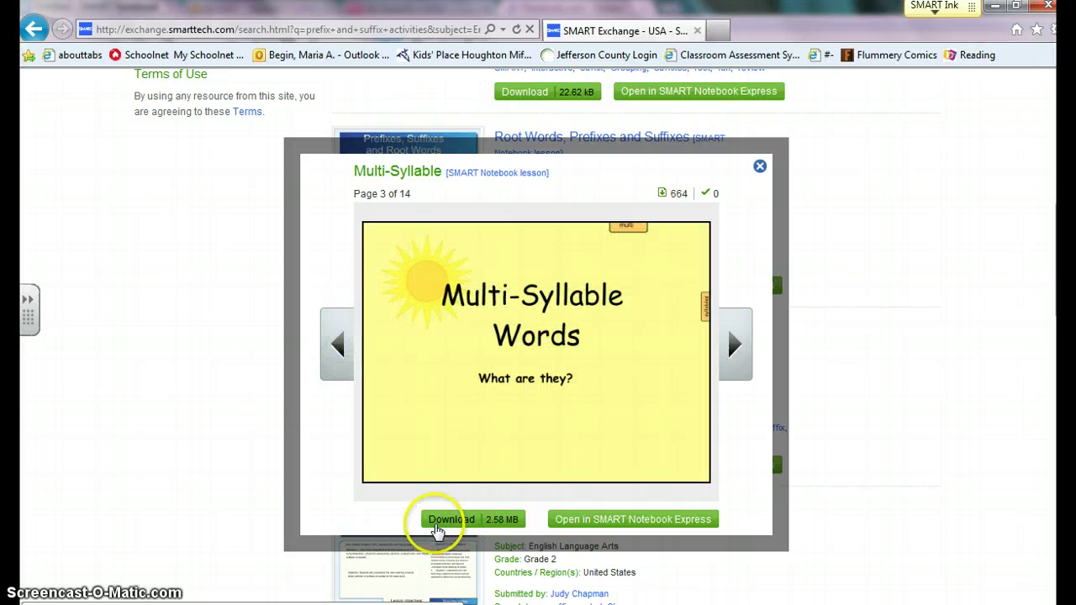
- Download the Multi-Syllable lesson and open it directly in SMART Notebook on the Lesson Objectives page
left_click(446, 523)
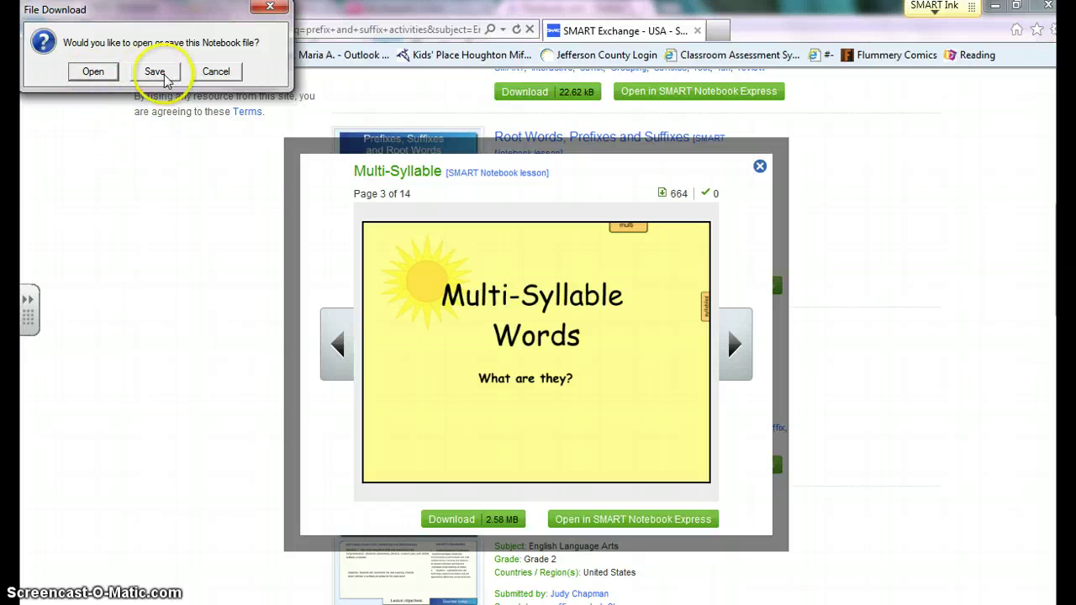
left_click(92, 72)
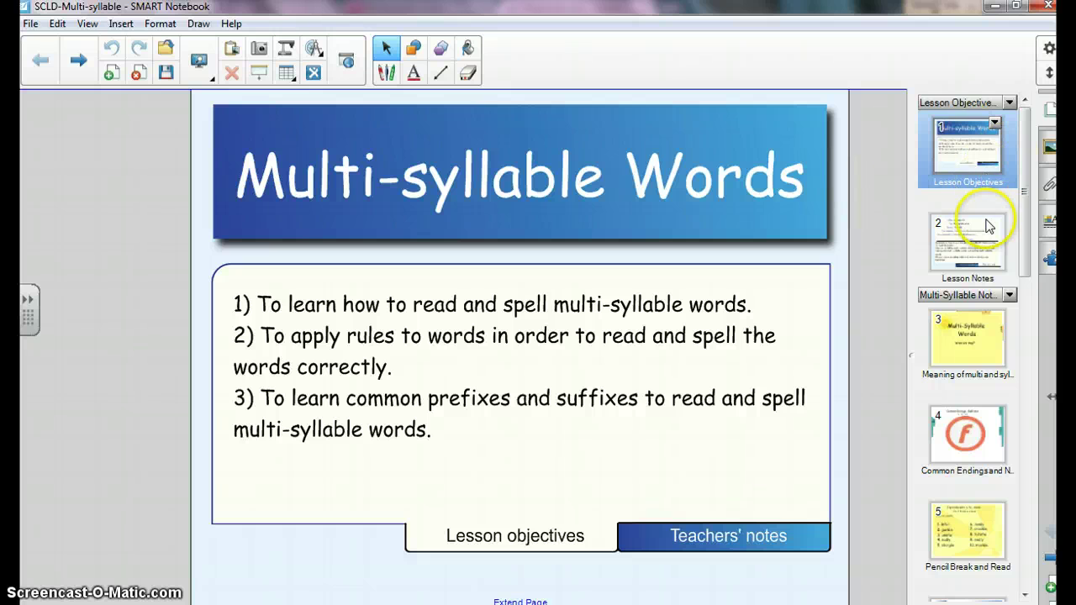
left_click(965, 159)
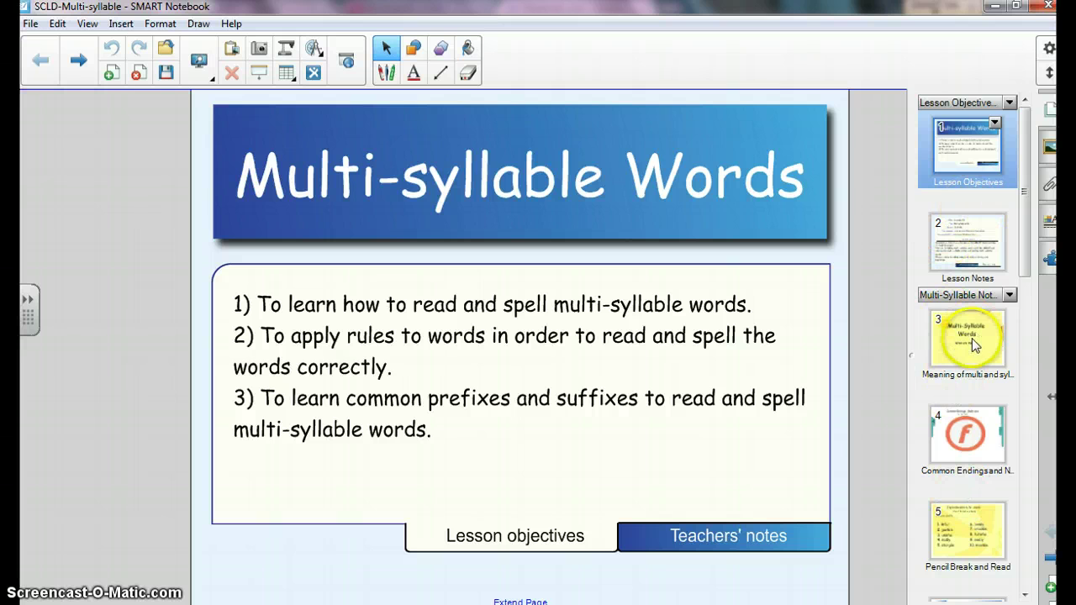
- Look through the Lesson Notes, then try the "multi" and "syllables" pull-out tabs on page 3
left_click(1049, 569)
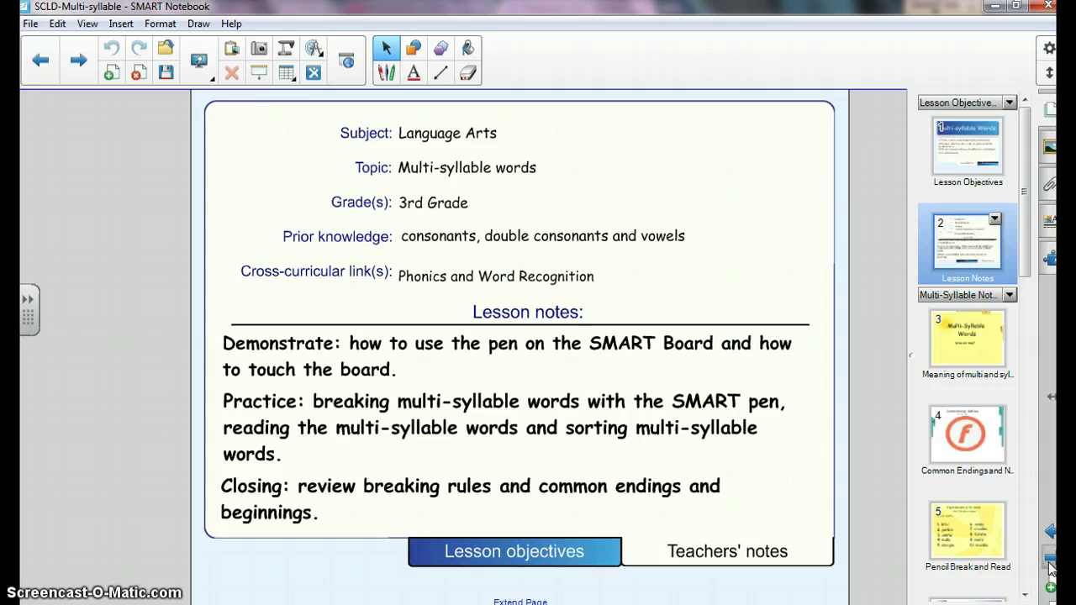
left_click(1049, 568)
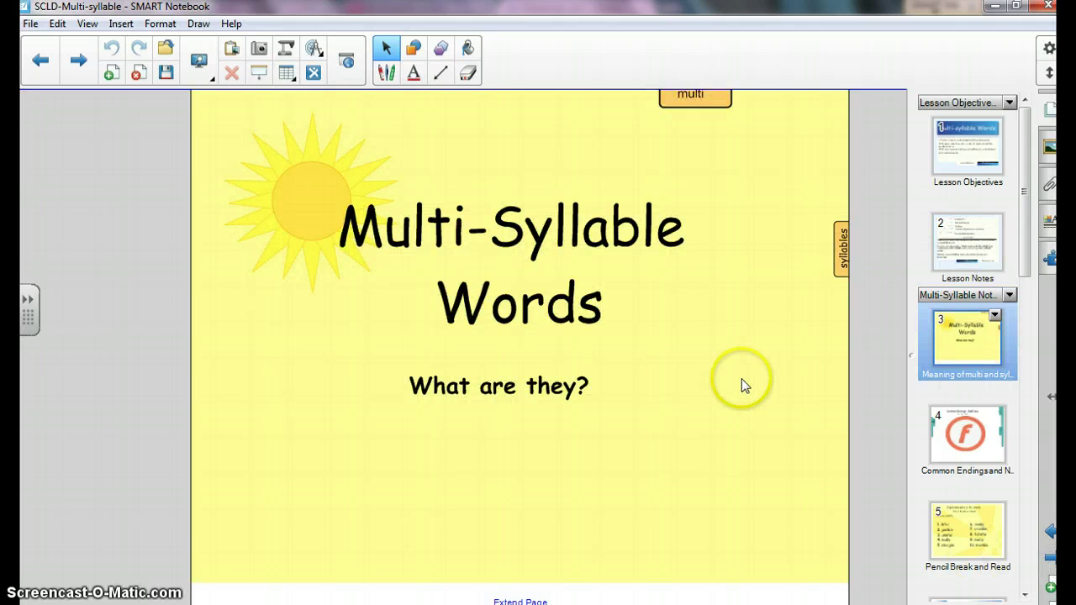
mouse_move(695, 102)
left_mouse_down()
mouse_move(691, 304)
mouse_move(712, 113)
left_mouse_up()
left_click_drag(844, 232, 827, 257)
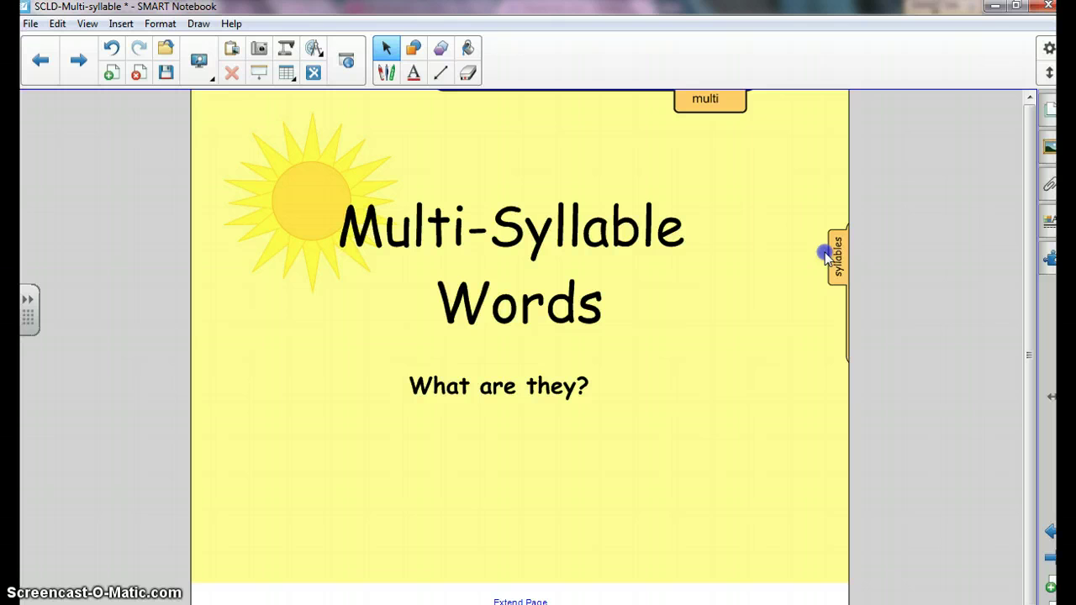
- Go to the Common Endings page and pull out the "le suffix" card to read it, then tuck it back
left_click(1052, 562)
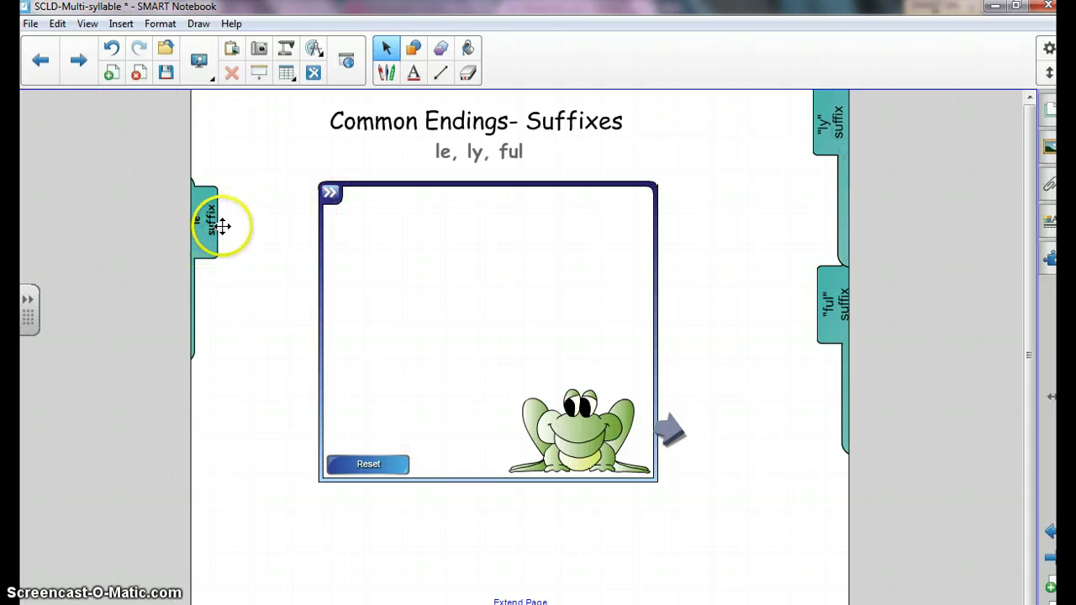
left_click_drag(209, 224, 572, 238)
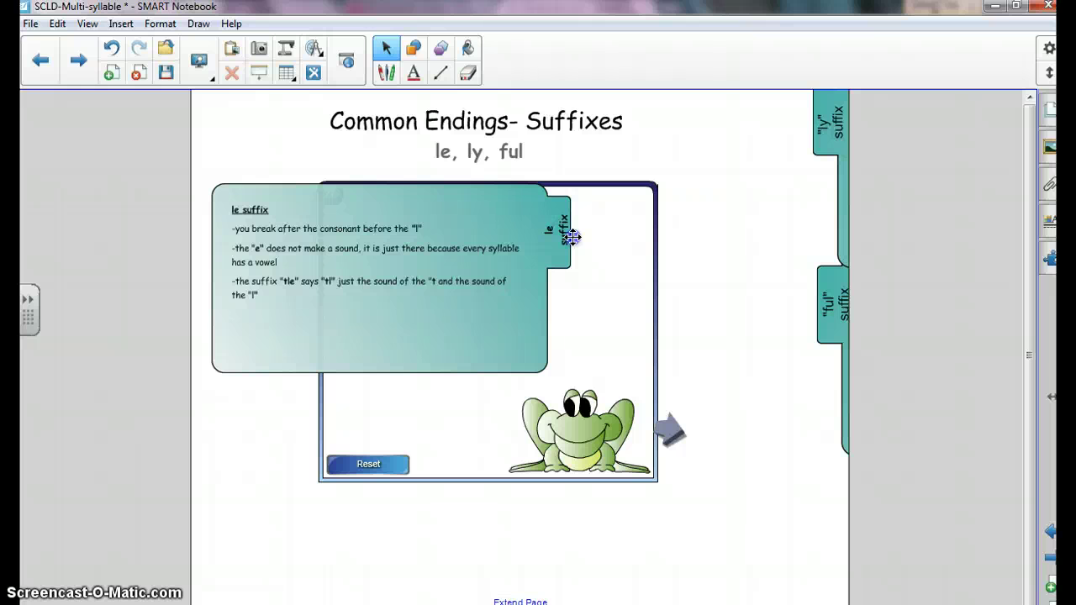
left_click_drag(572, 238, 216, 224)
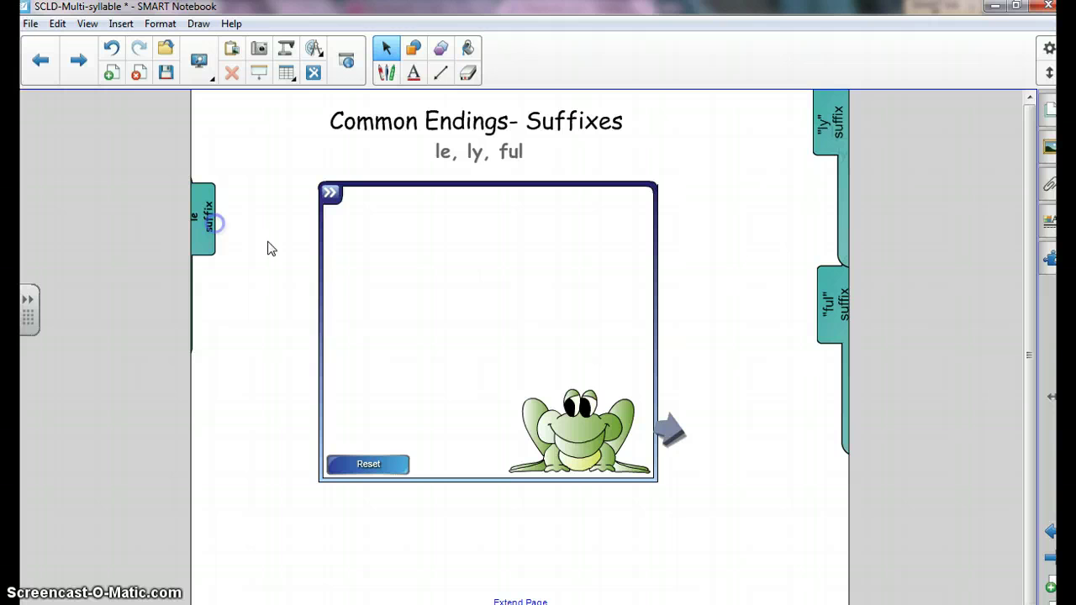
- Reset the frog word activity and review its list of endings in the settings, closing them with OK
left_click(374, 465)
left_click(331, 195)
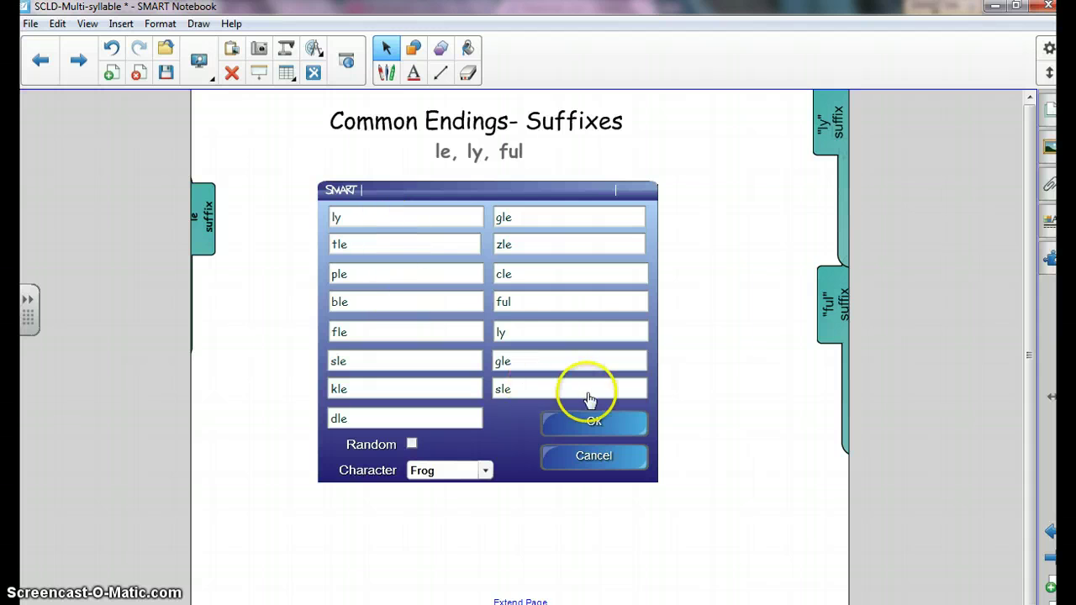
left_click(593, 424)
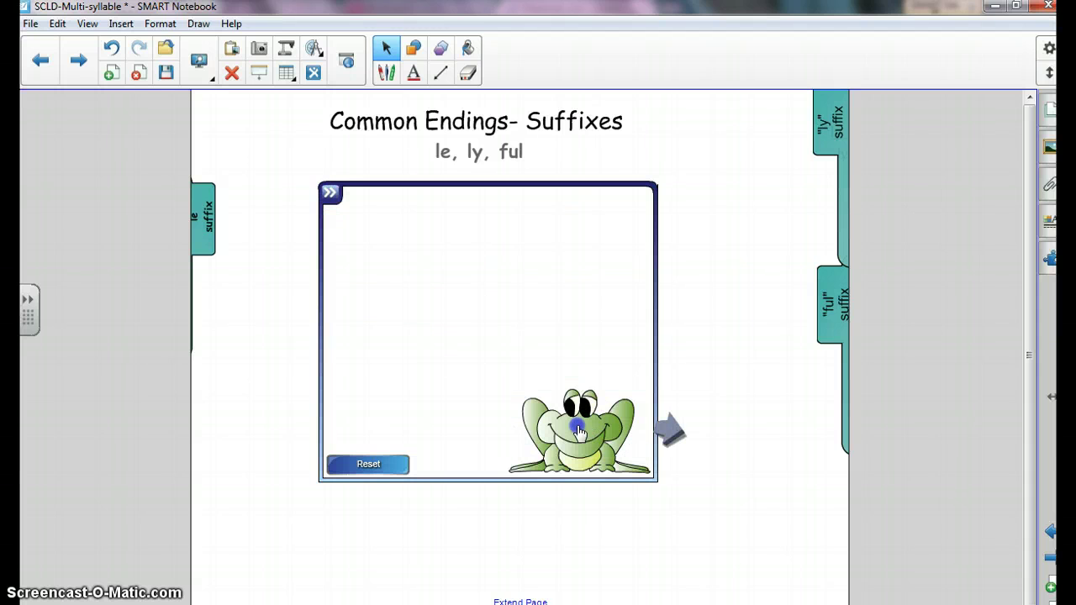
- Have the frog produce the endings ly, gle, tle, zle, ple and cle, copying ly and gle onto the page outside the activity
left_click(578, 430)
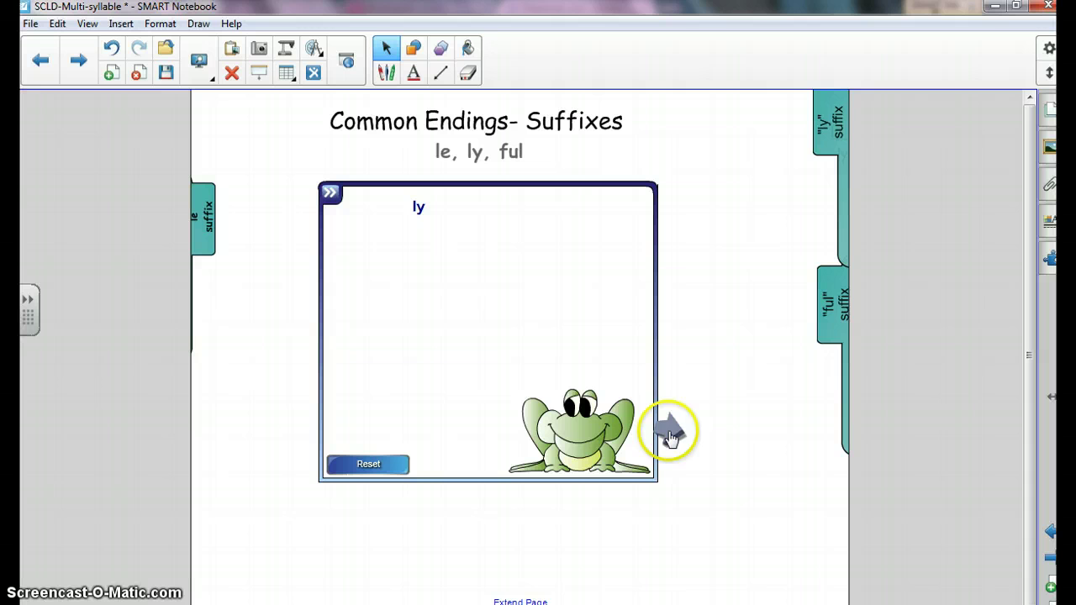
left_click(670, 435)
left_click(588, 444)
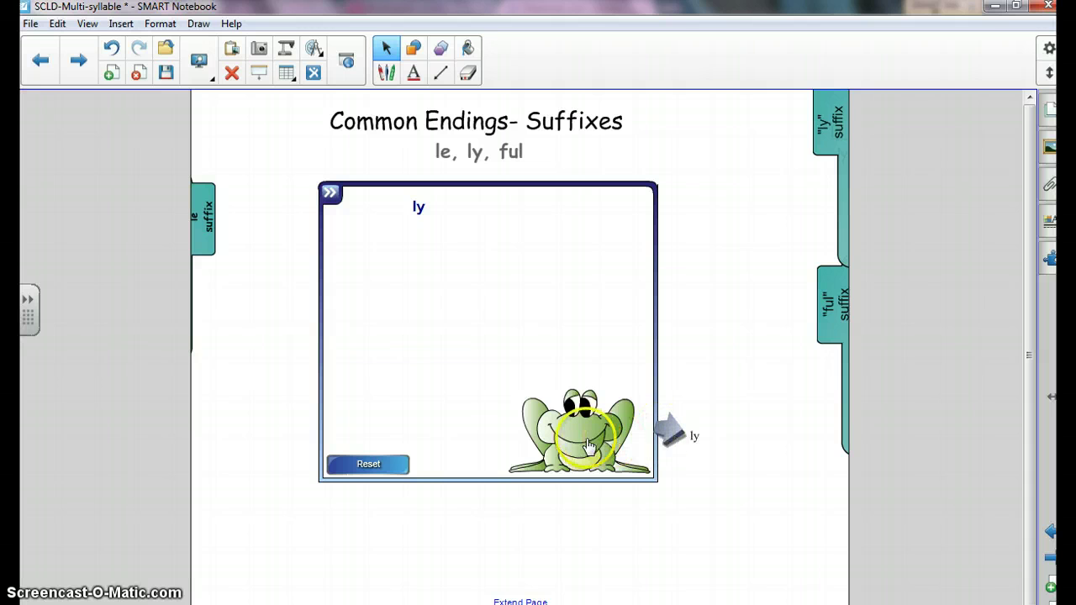
left_click(668, 435)
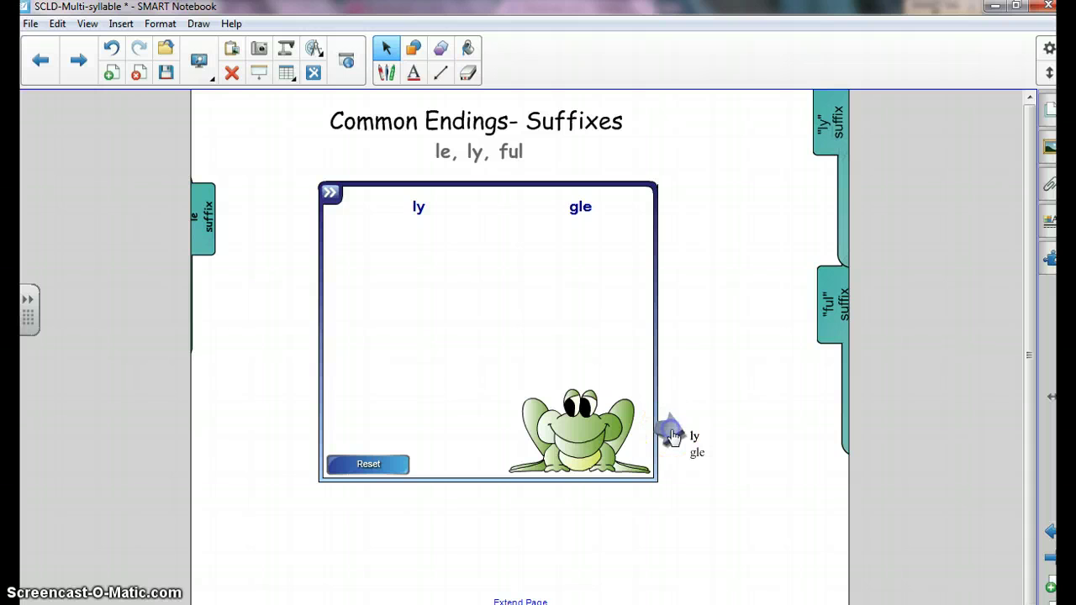
left_click(669, 431)
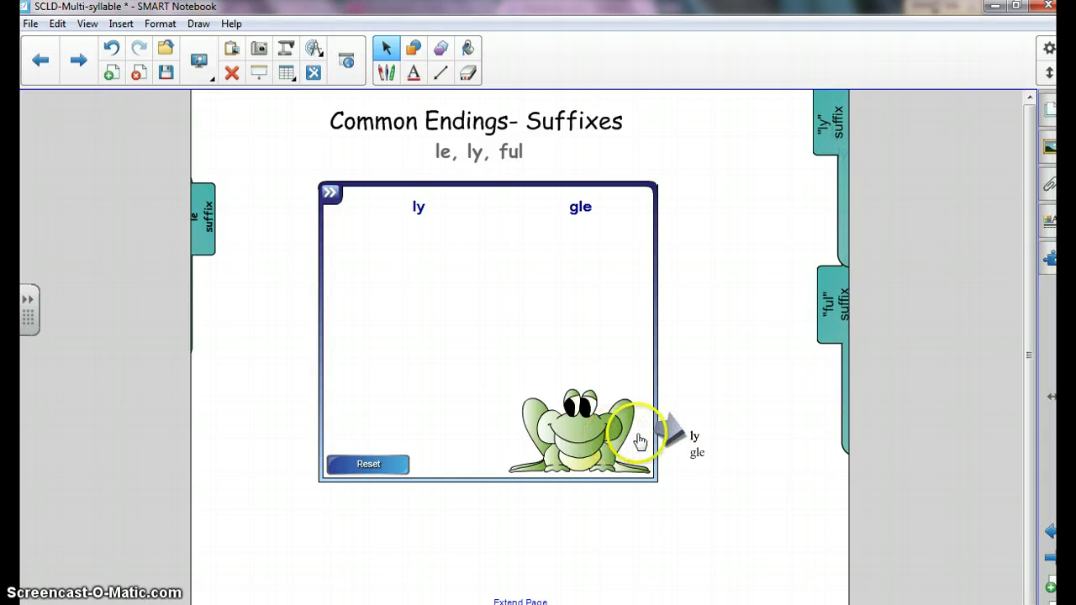
left_click(606, 435)
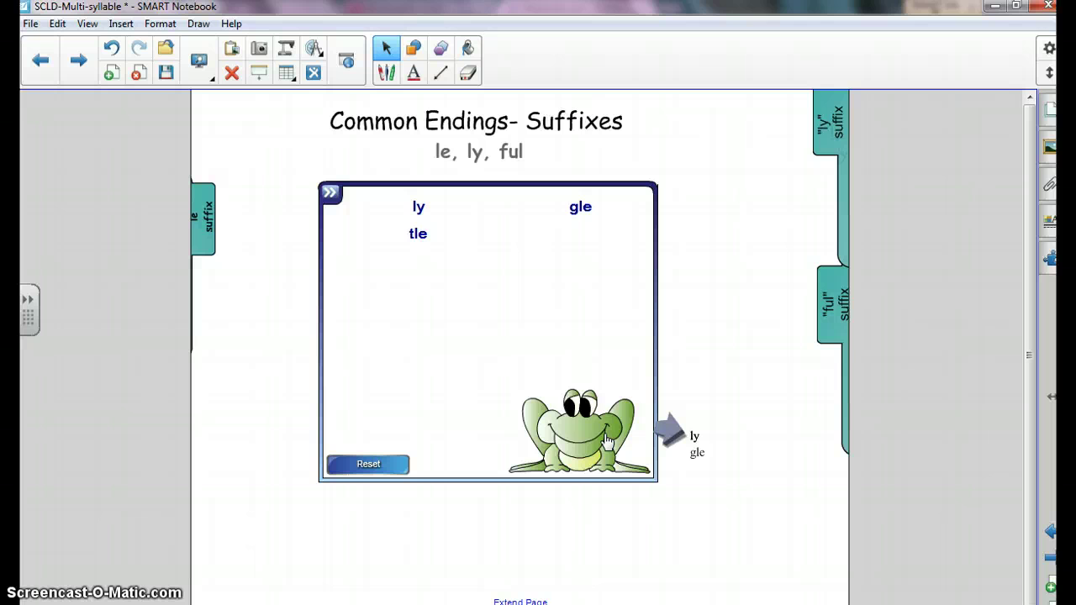
left_click(570, 436)
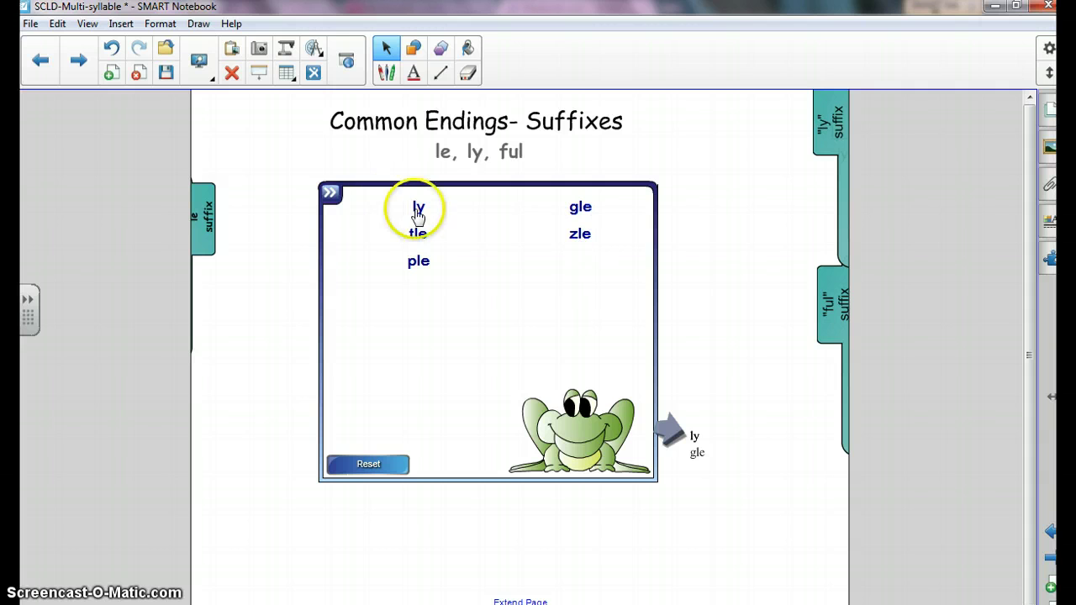
left_click(589, 424)
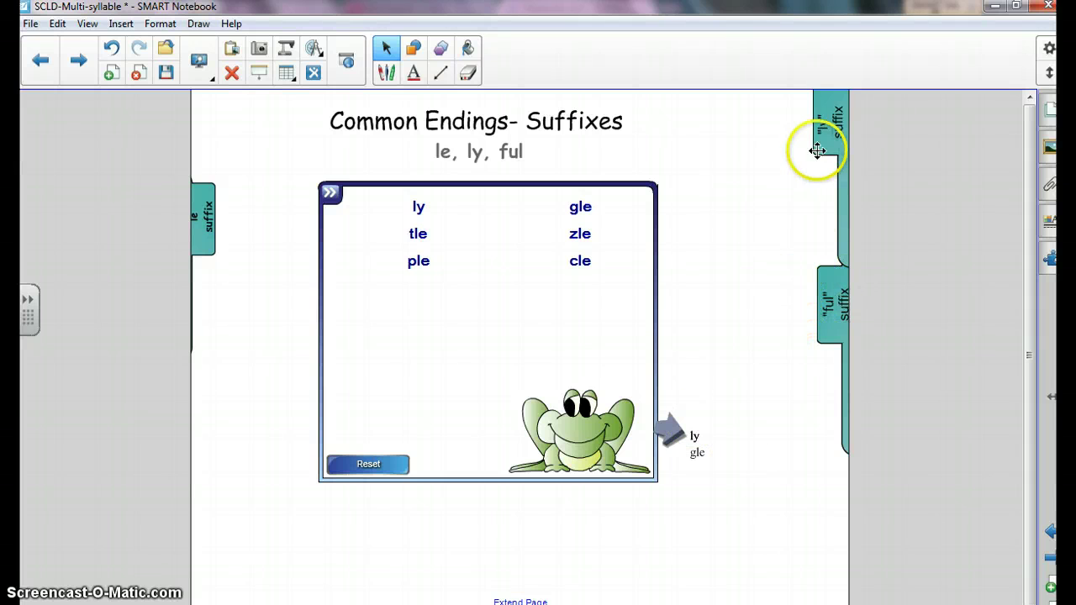
- Try the "ly" suffix tab, then pull out the "le" and "ful" suffix cards to read them, tucking the "le" card back
left_click_drag(831, 128, 817, 149)
left_click_drag(197, 224, 542, 221)
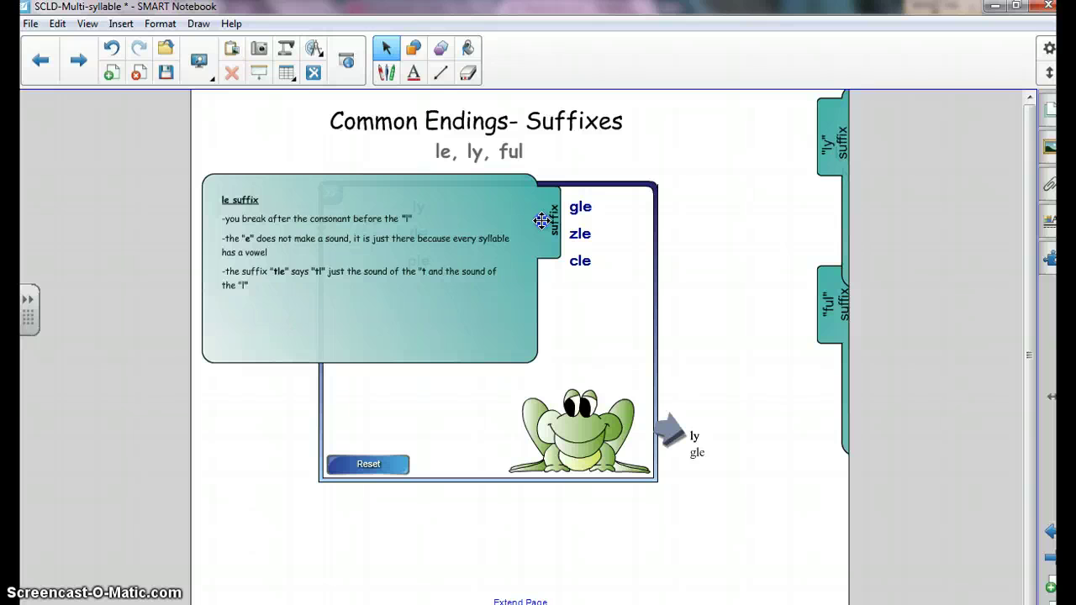
left_click(238, 201)
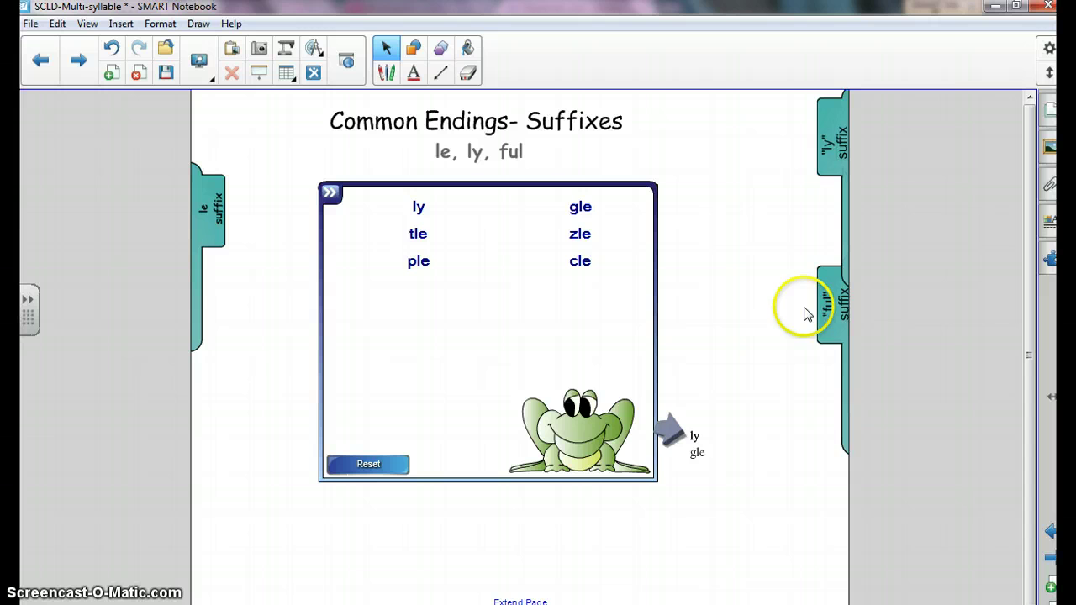
left_click_drag(836, 307, 356, 320)
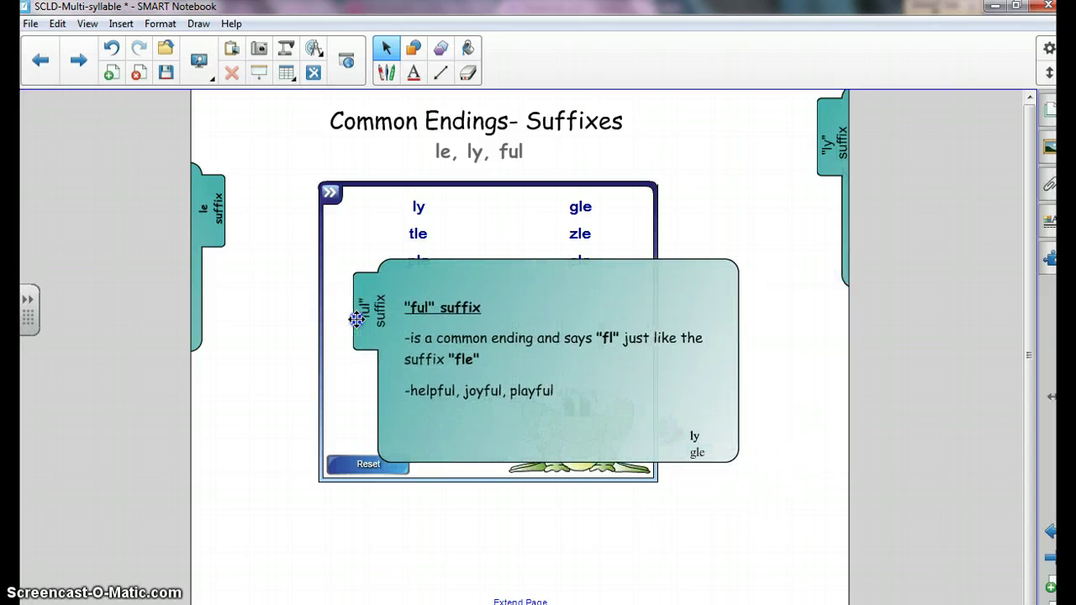
- Tuck the "ful" suffix card back and advance to the Breaking Rules page to open its activity's list of rules
left_click_drag(374, 319, 813, 393)
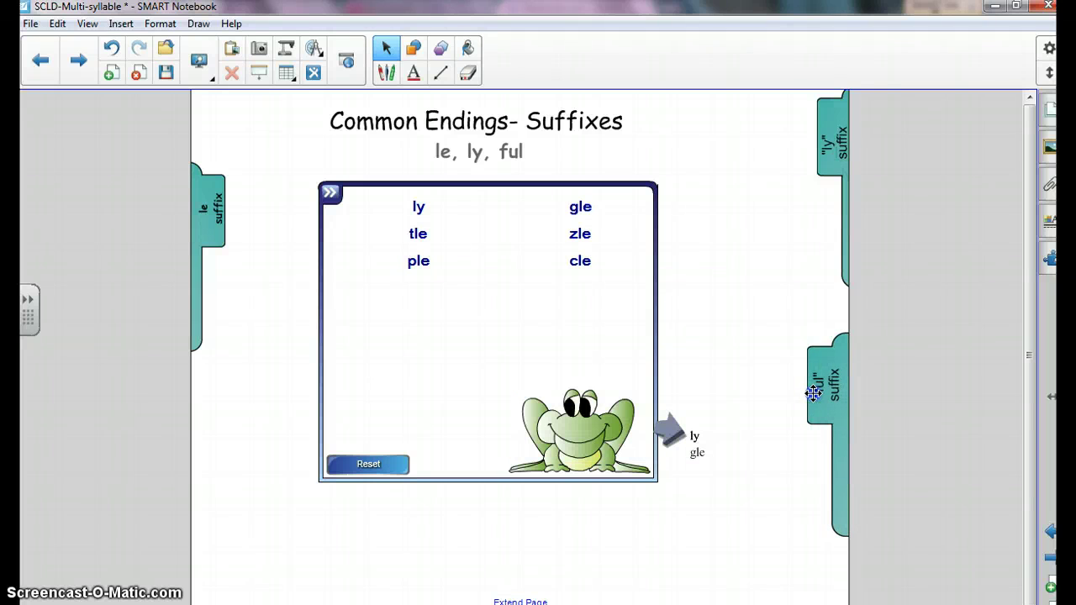
left_click(1047, 557)
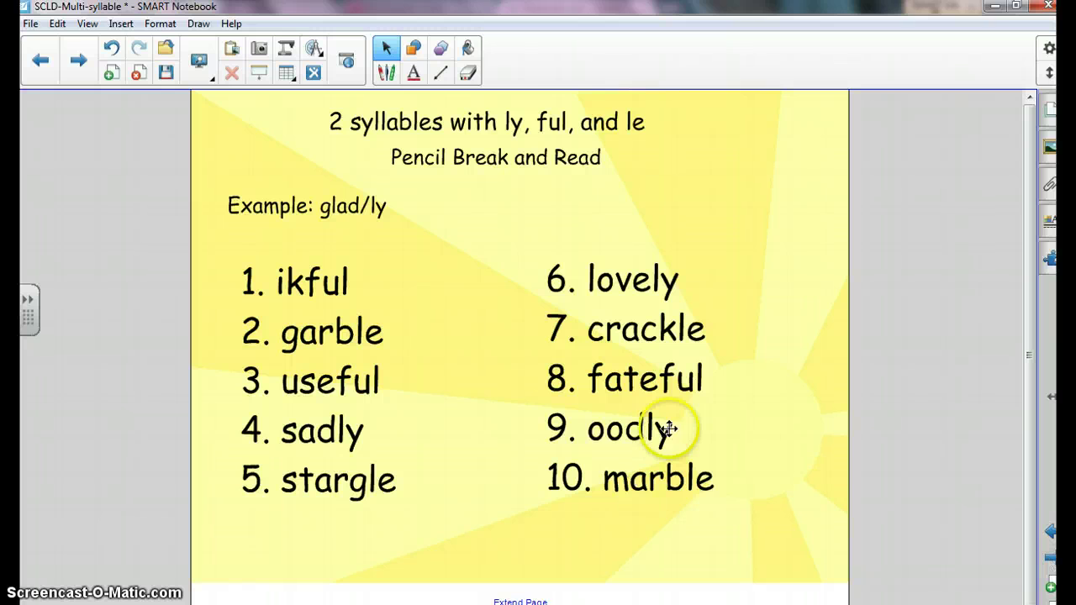
left_click(1053, 562)
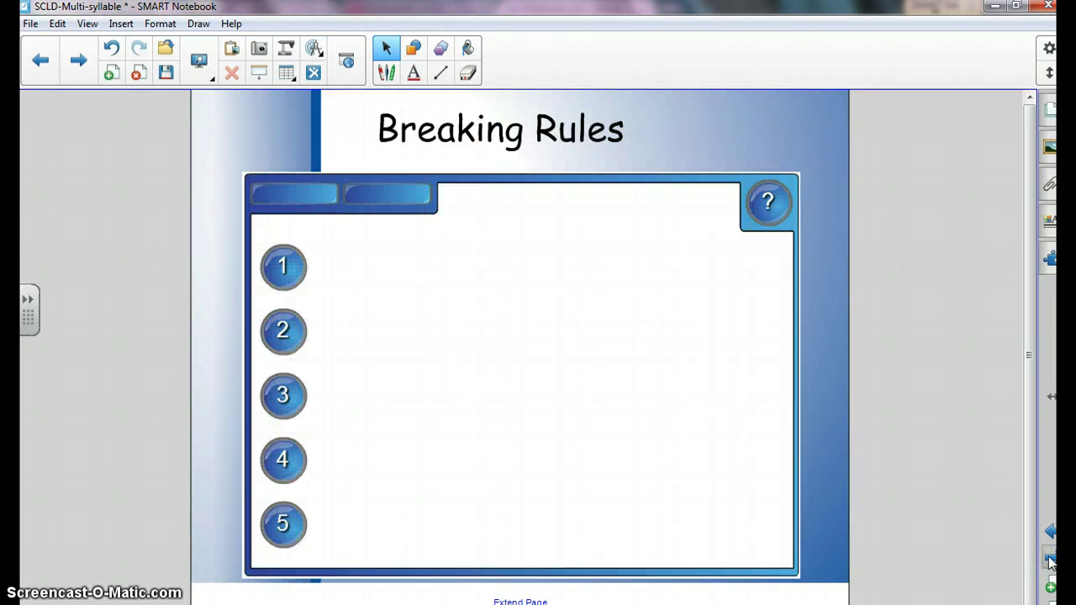
left_click(285, 193)
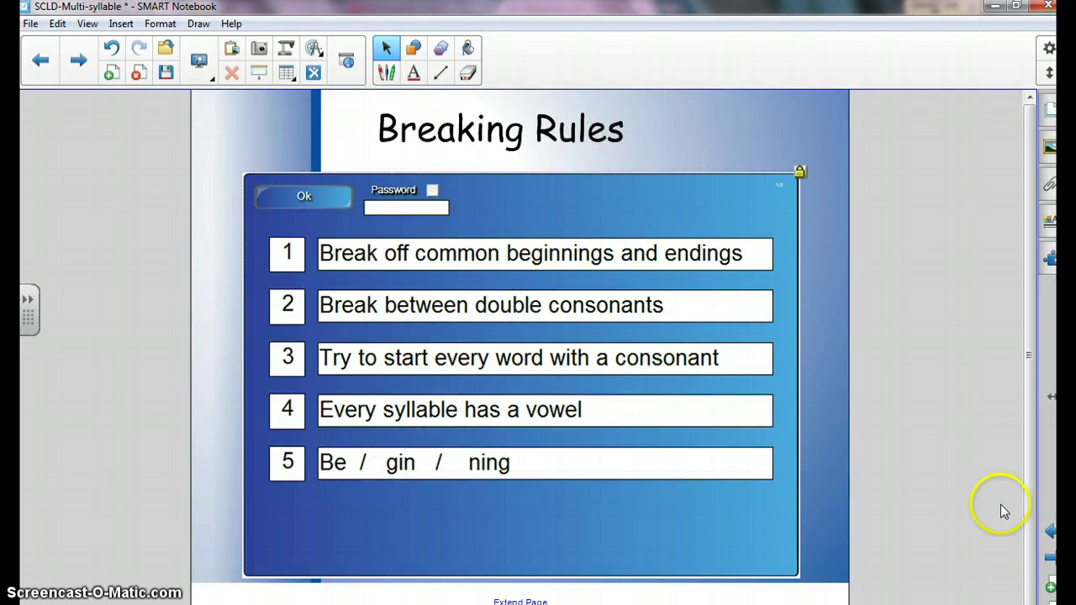
- Look through the open and closed syllable and word-breaking practice pages, ending on the Common Beginnings- Prefixes activity
left_click(1050, 560)
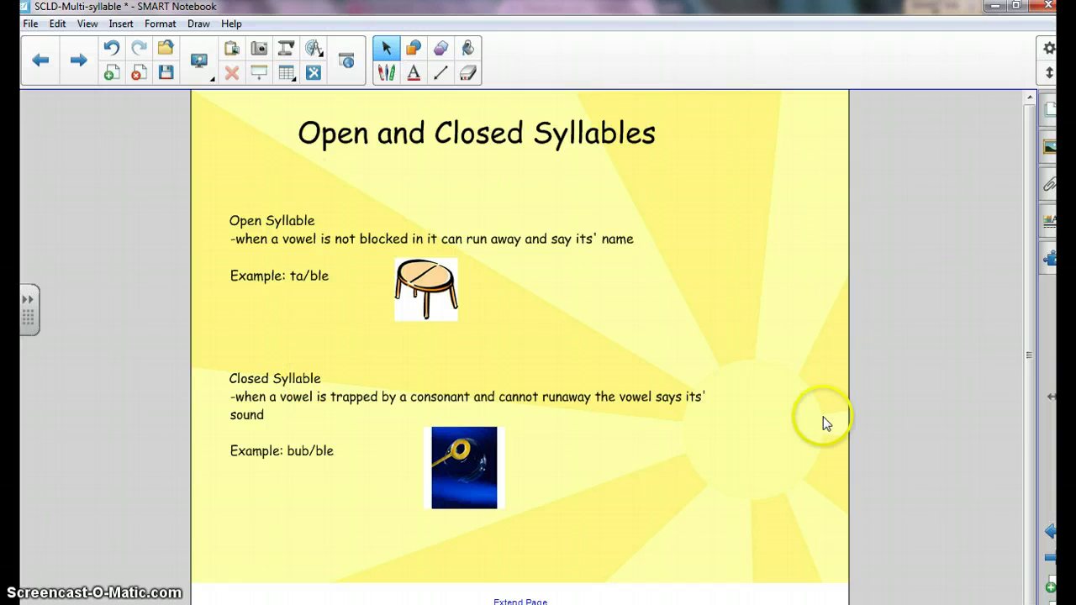
left_click(1050, 558)
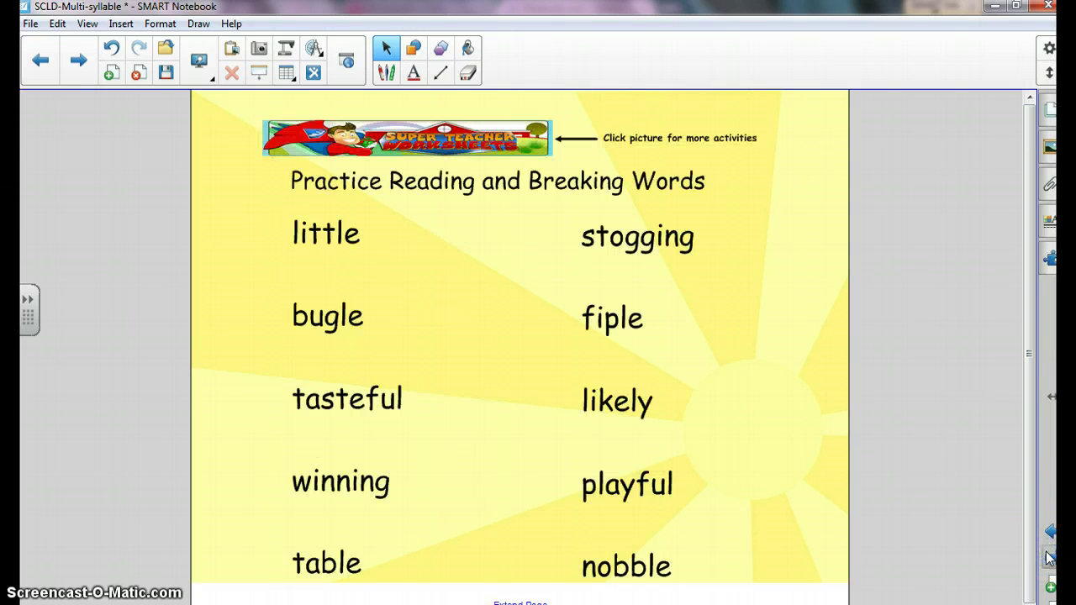
left_click(1050, 558)
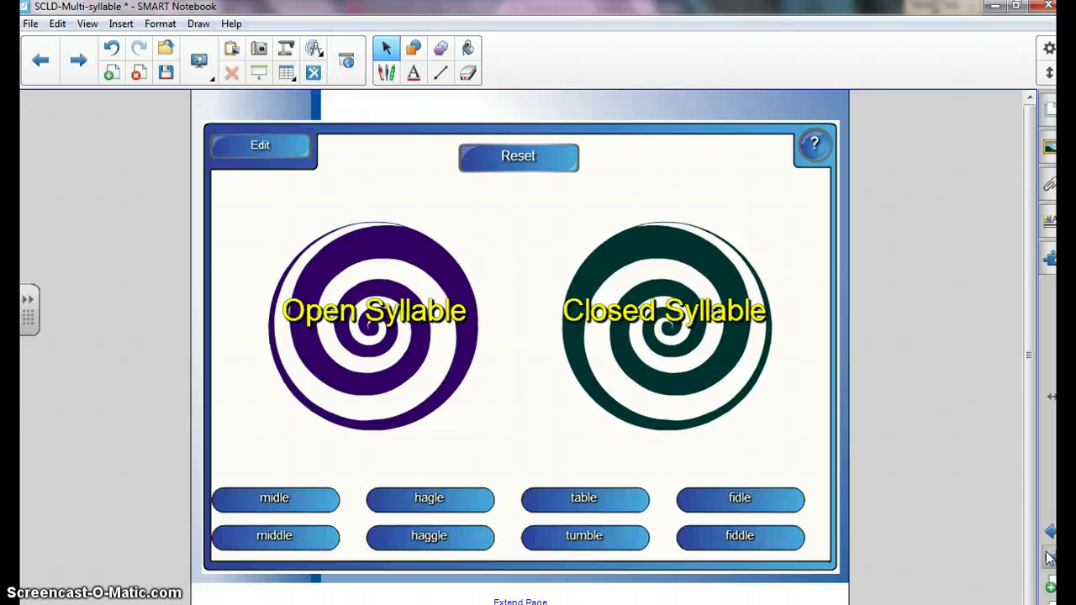
left_click(1050, 558)
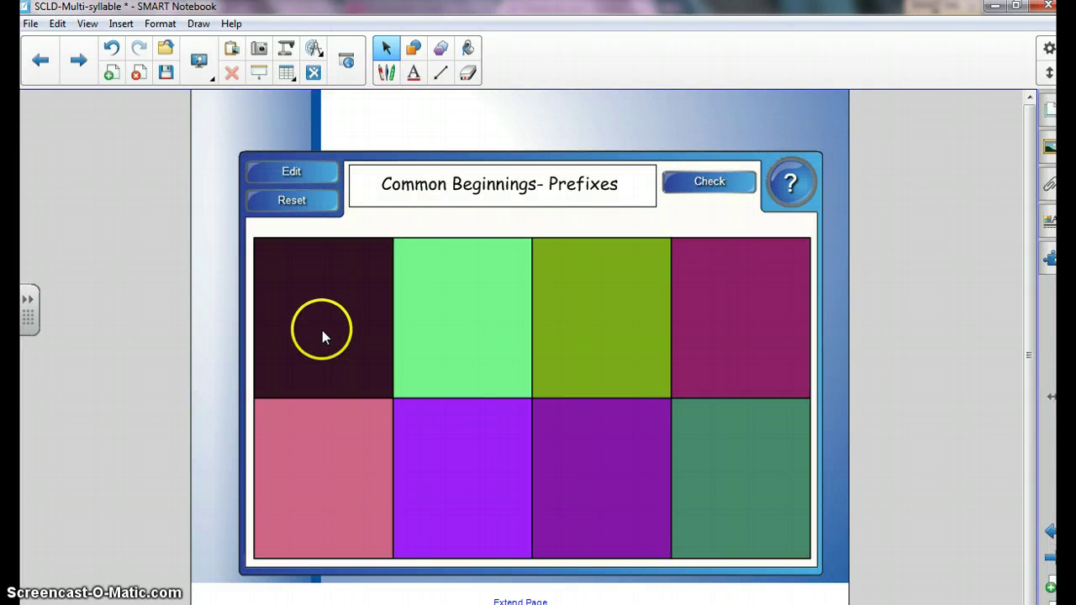
- Uncover all eight coloured tiles on the Common Beginnings page to show the prefixes por, con, pre, in, de, pro, re and per
left_click(323, 334)
left_click(444, 344)
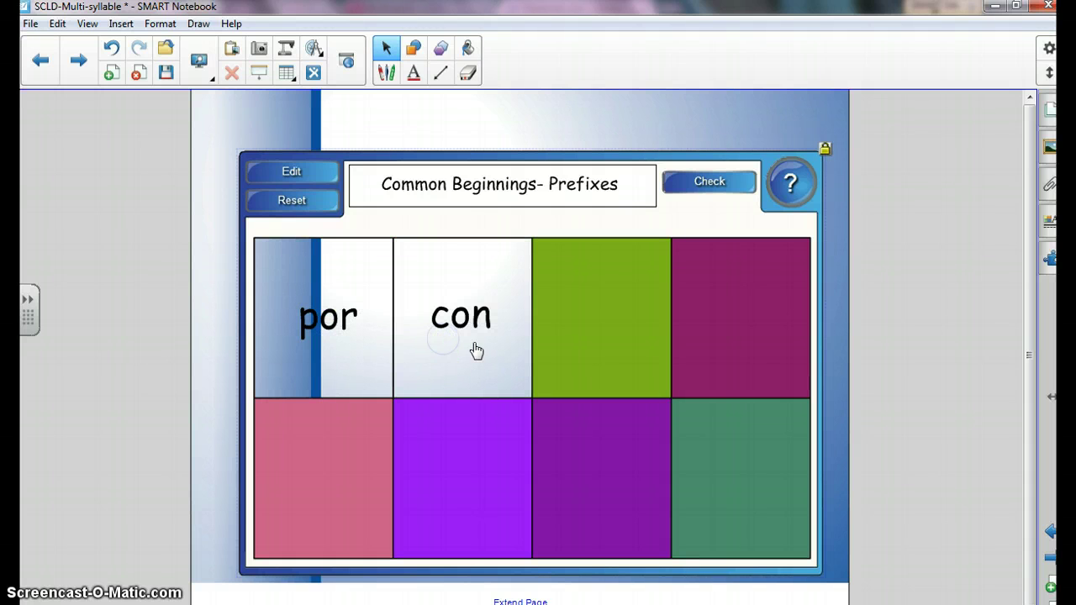
left_click(599, 358)
left_click(752, 344)
left_click(759, 453)
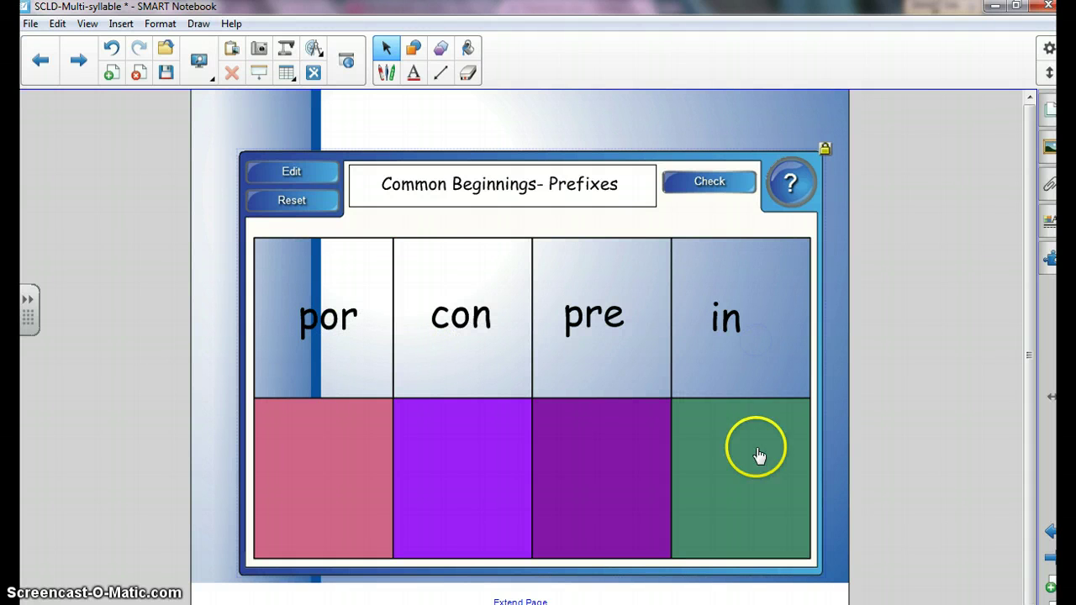
left_click(445, 461)
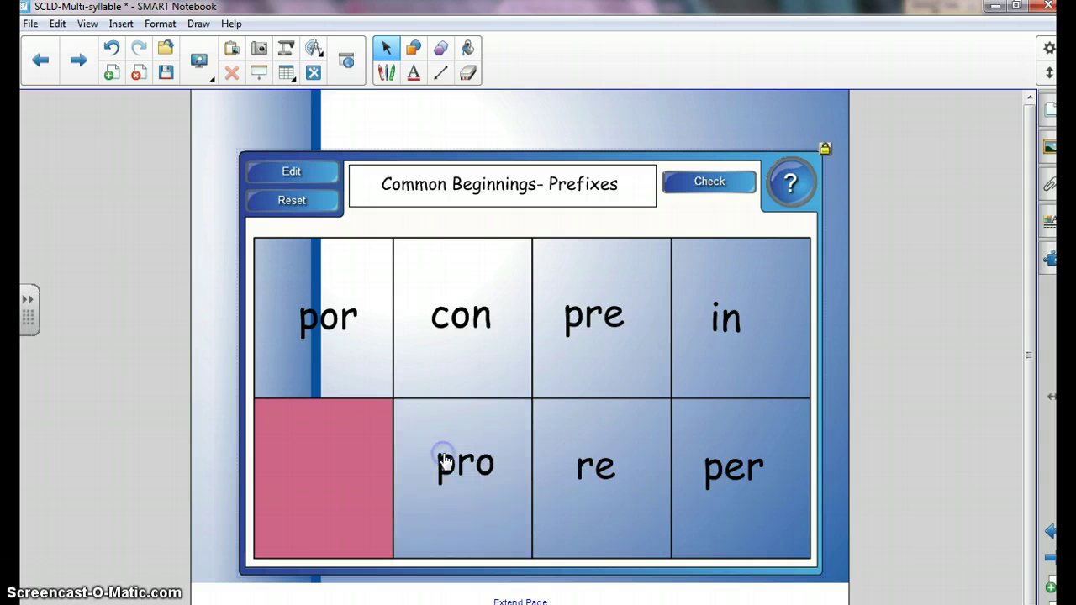
left_click(294, 455)
left_click(635, 455)
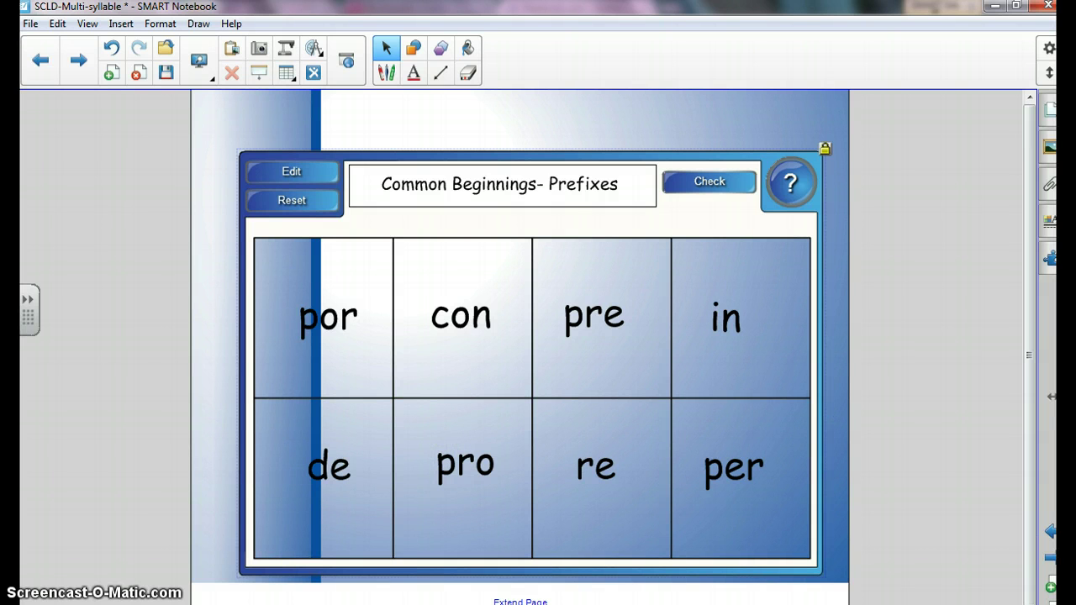
- View the Prefix Word Practice balloon page and close the SCLD-Multi-syllable lesson without saving the changes
left_click(1051, 559)
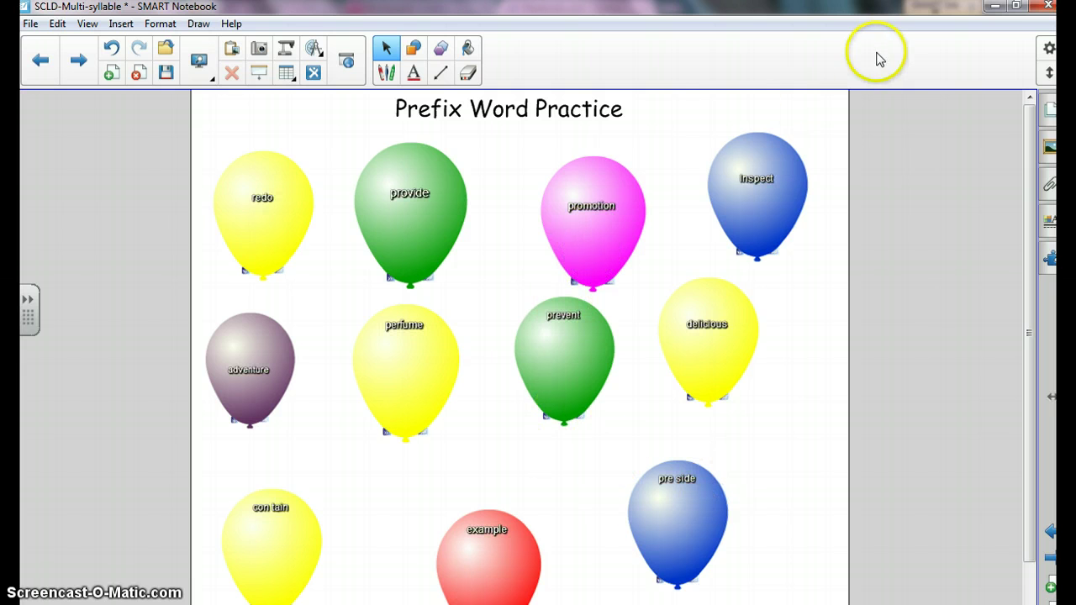
left_click(1048, 8)
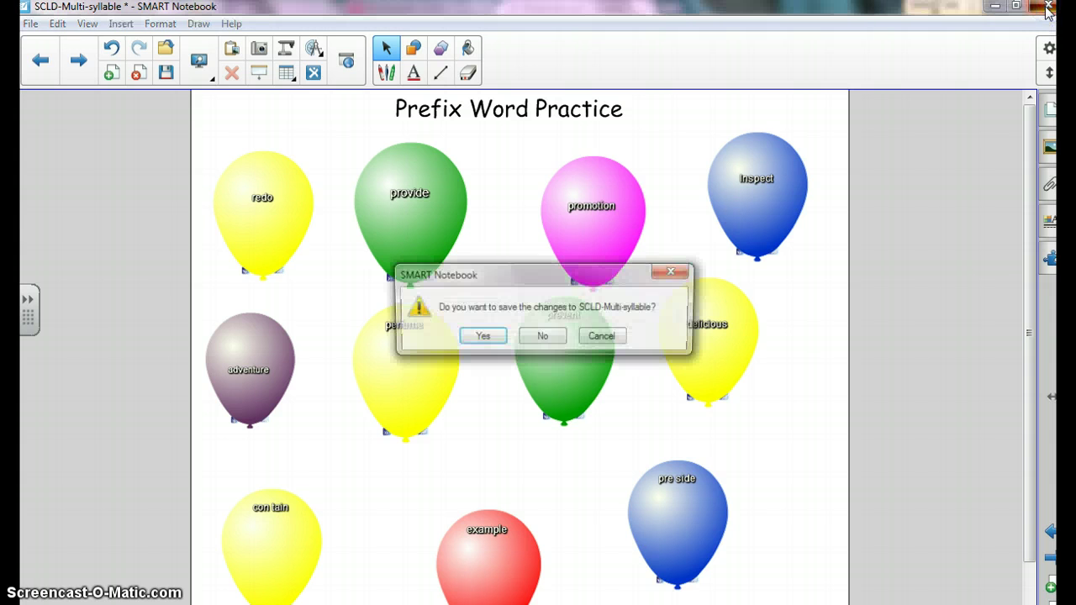
left_click(542, 338)
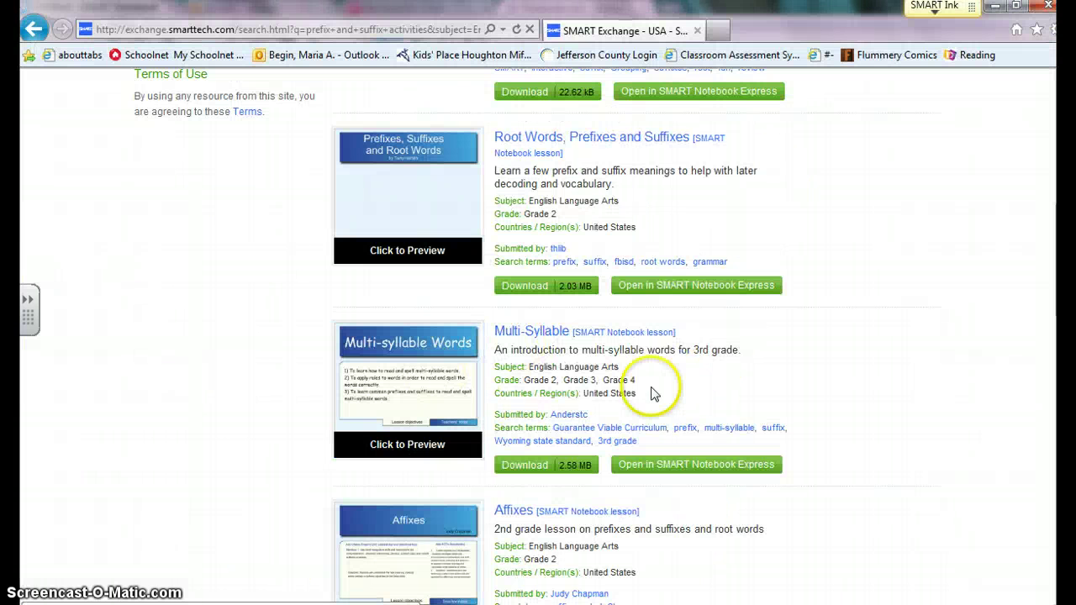
- Search SMART Exchange again for Grade 2 prefix and suffix activities with the subject widened to All subjects
scroll(538, 337, "down", 5)
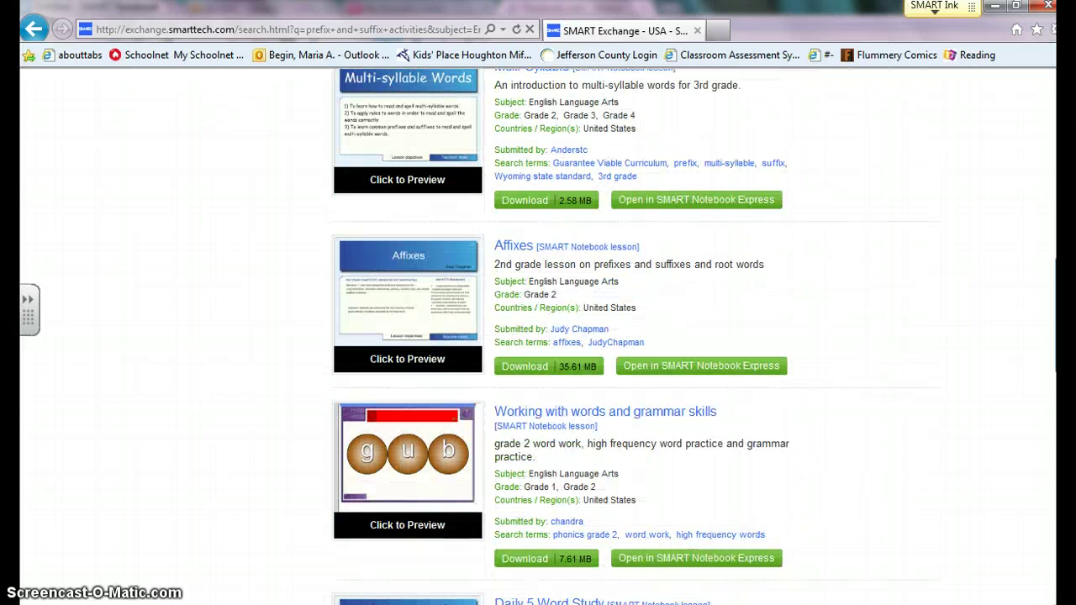
left_click_drag(1053, 329, 1056, 101)
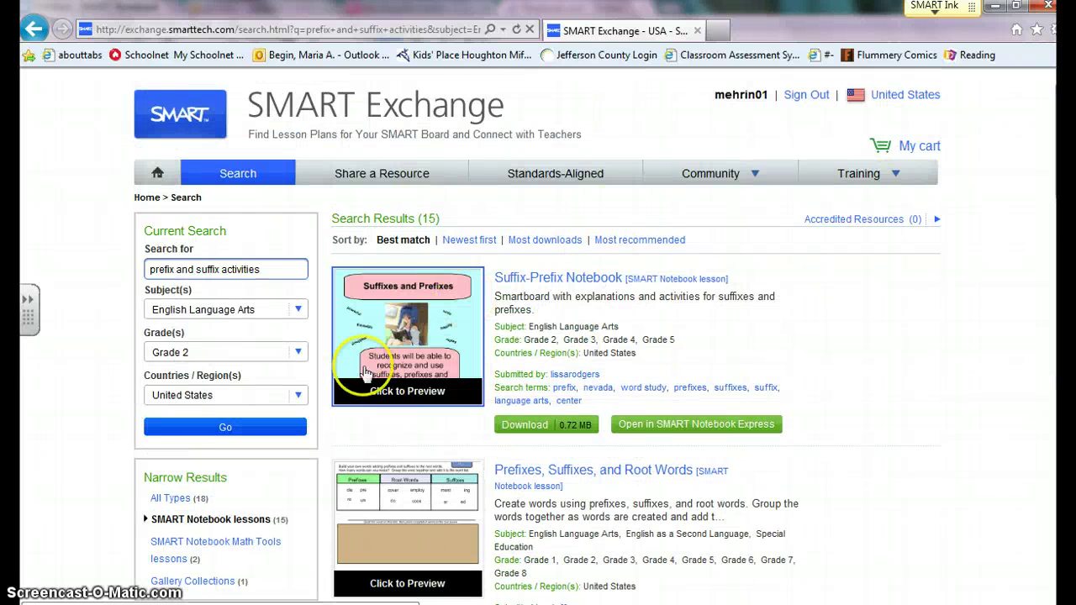
left_click(299, 311)
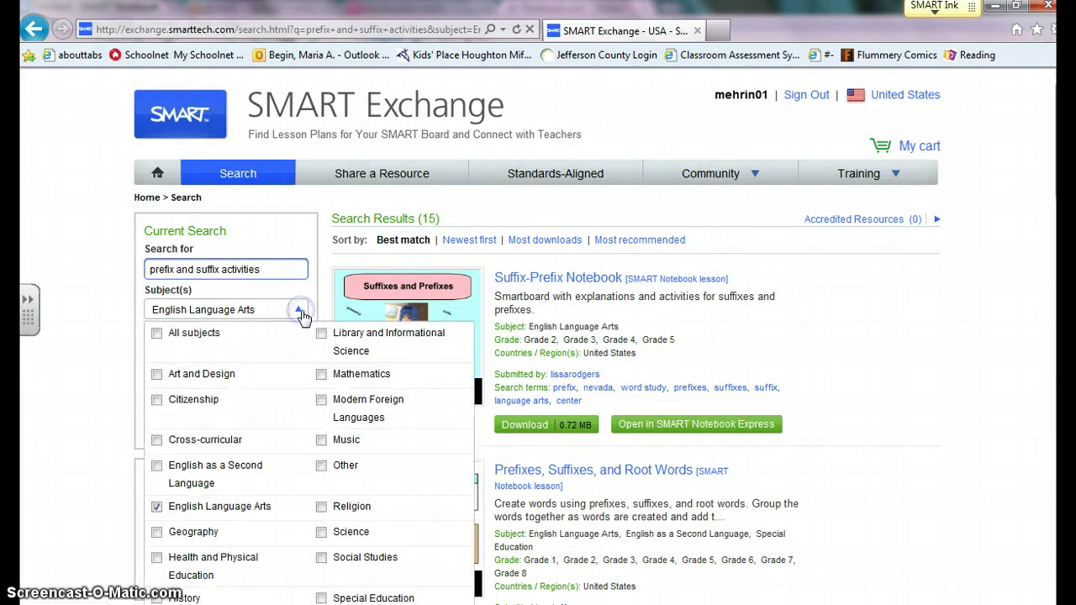
left_click(157, 334)
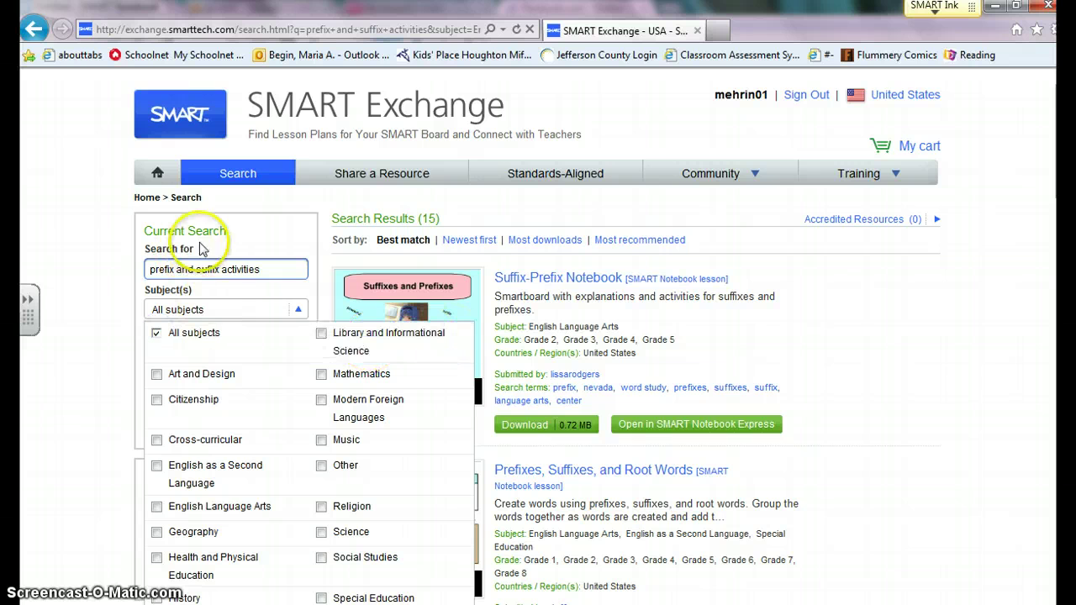
left_click(285, 242)
left_click(236, 427)
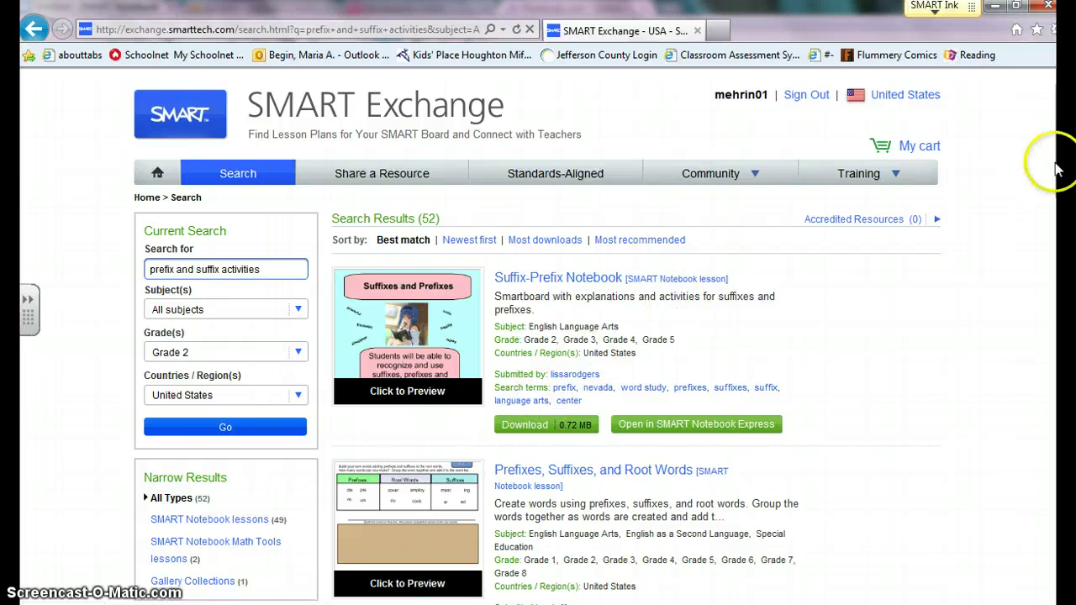
- Browse the new results and open the preview of the lesson described as "Decoding prefixes and suffixes"
scroll(1049, 222, "down", 5)
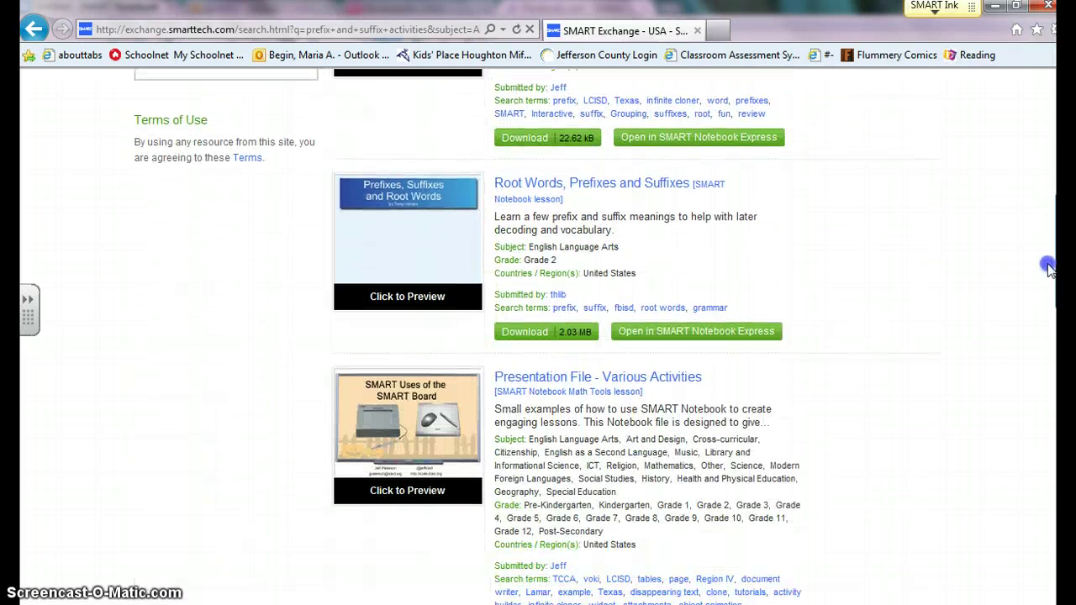
scroll(1049, 267, "down", 3)
scroll(1050, 326, "down", 3)
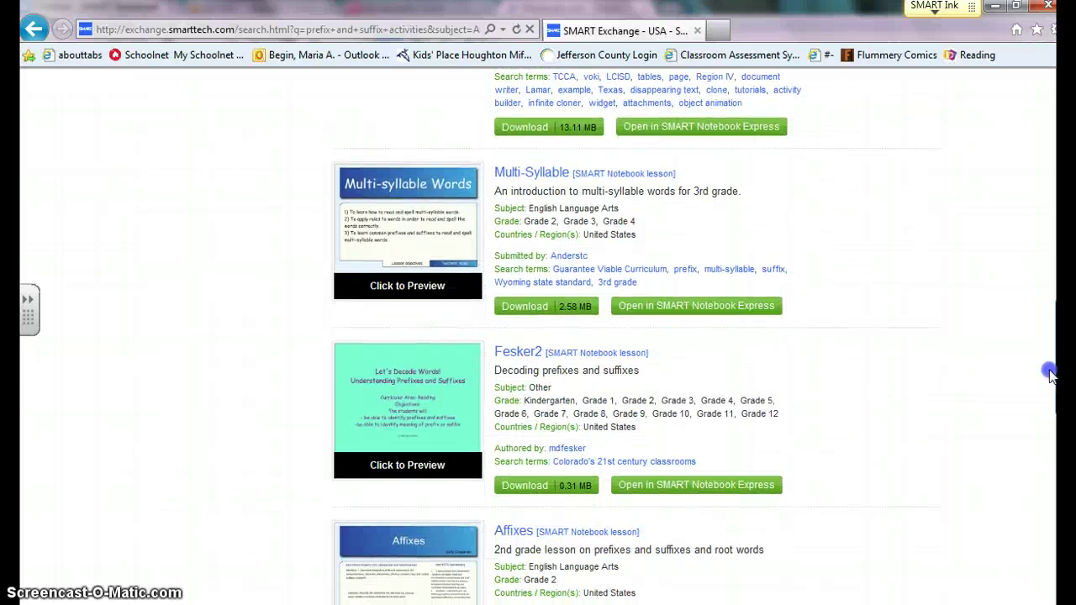
left_click(407, 429)
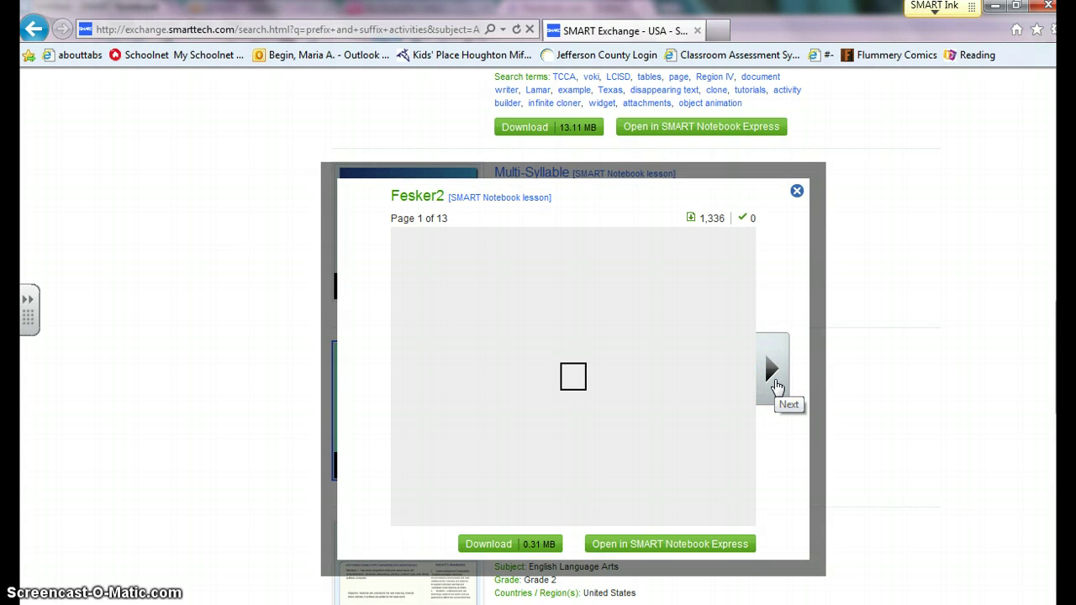
- Preview the lesson up to the Common Suffixes page and page back to its title page
left_click(774, 384)
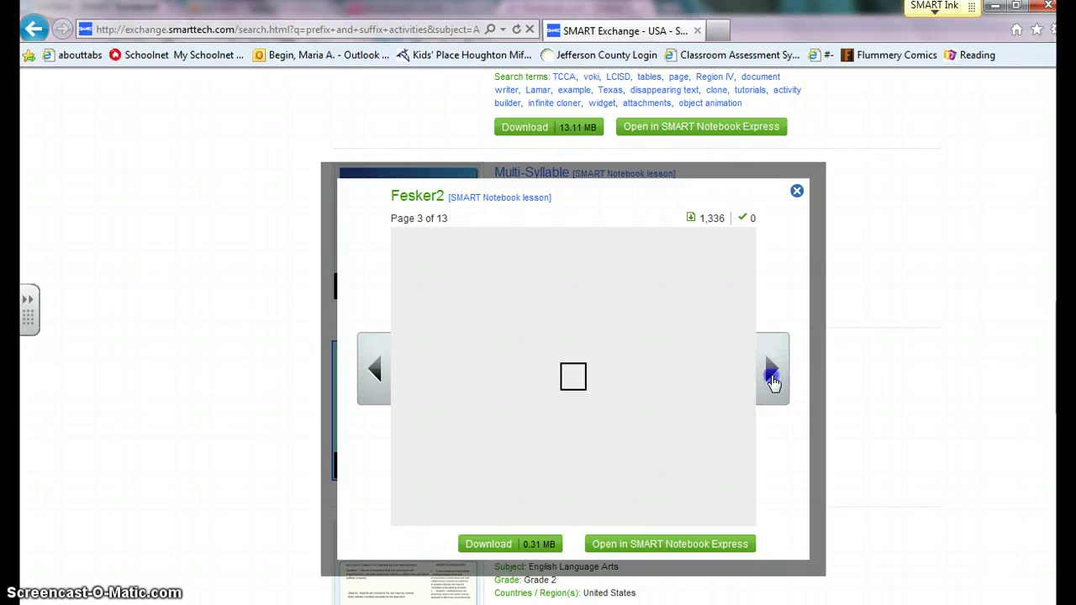
left_click(773, 378)
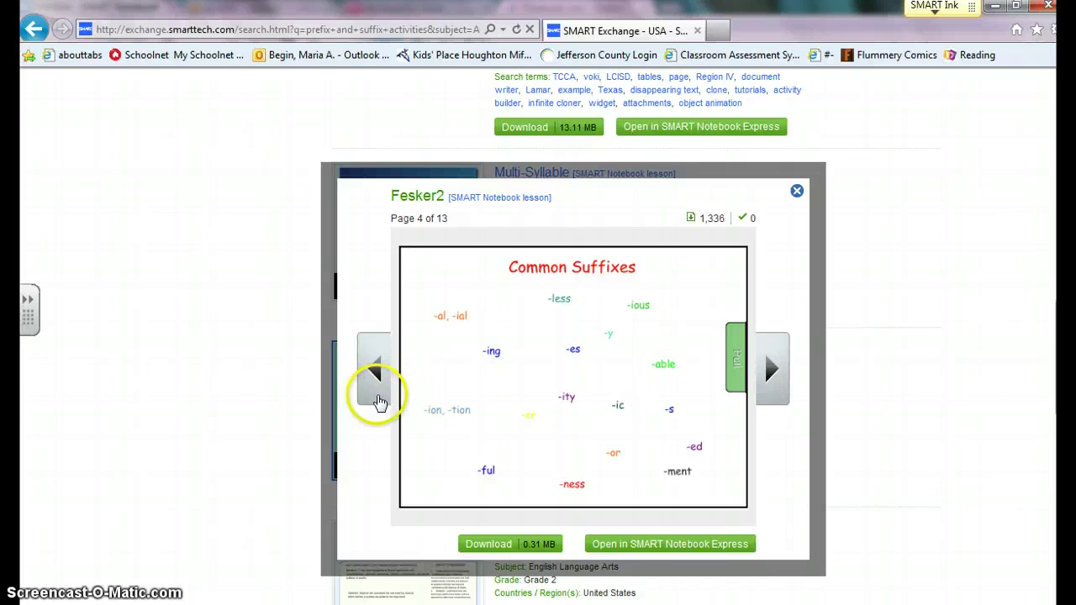
left_click(375, 378)
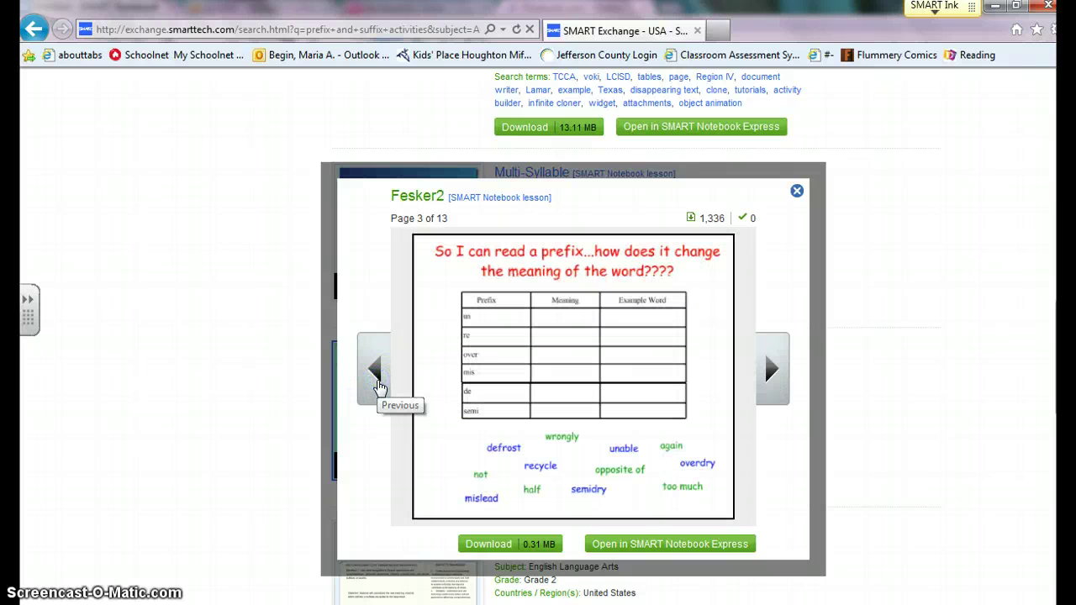
left_click(377, 383)
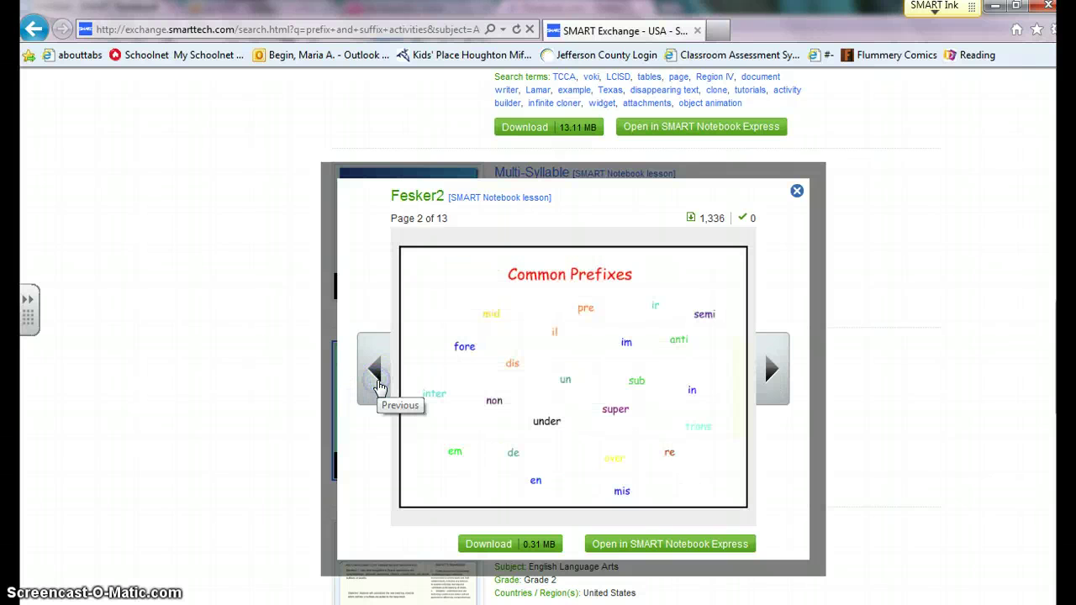
left_click(380, 387)
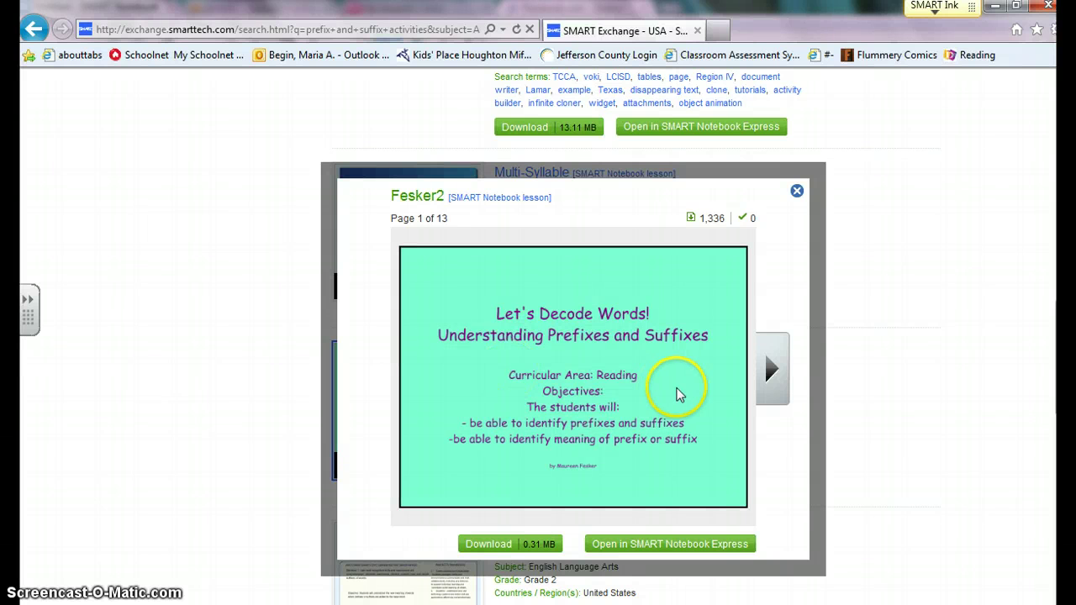
- Preview the lesson's pages from the title through the suffix meanings to the word-meaning questions on page 12
left_click(768, 374)
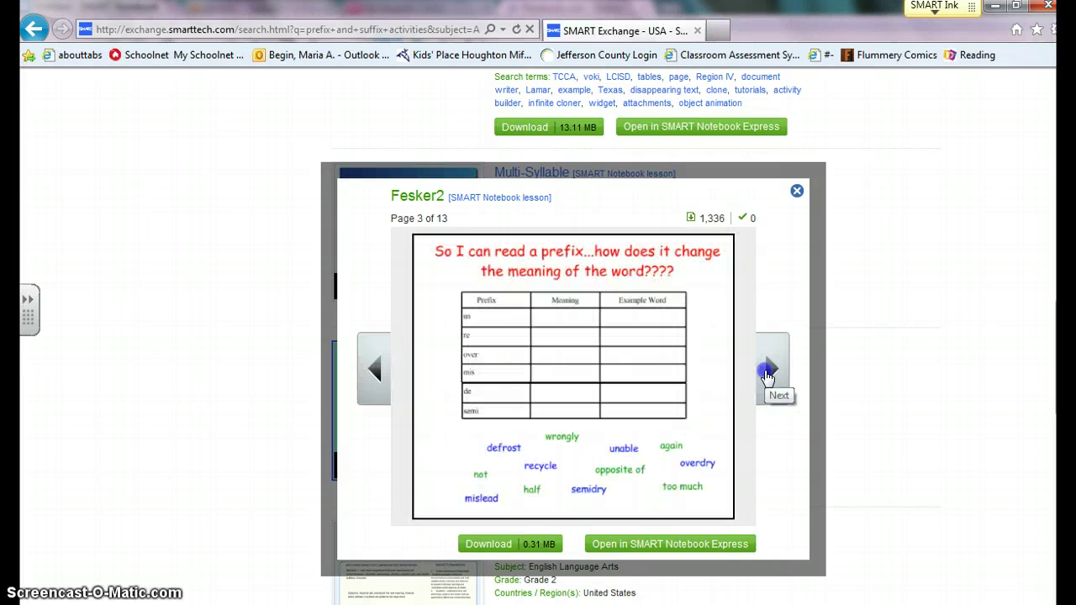
left_click(769, 372)
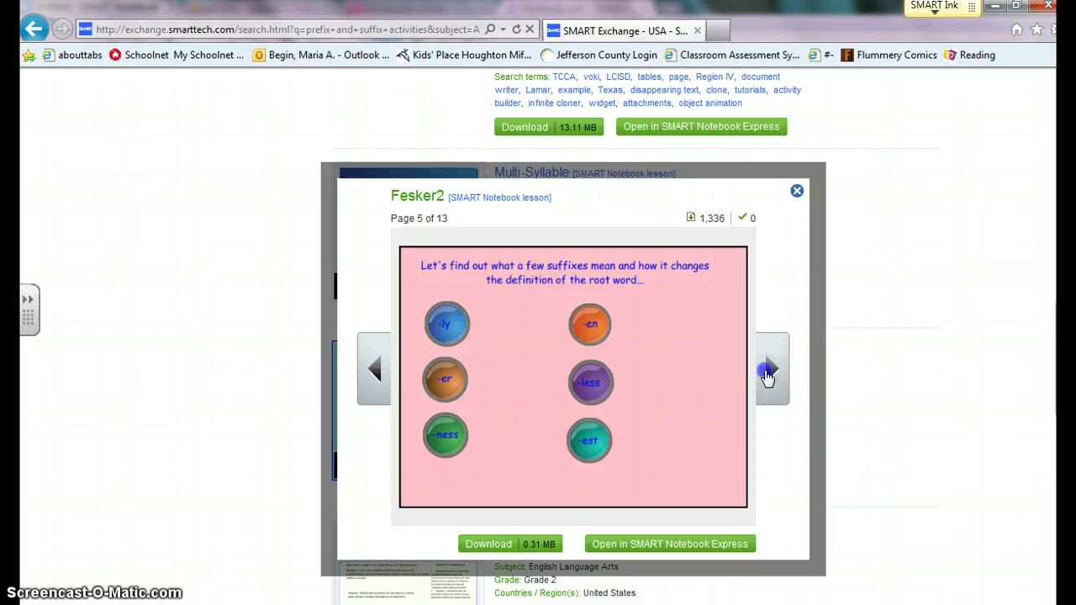
left_click(767, 375)
left_click(768, 374)
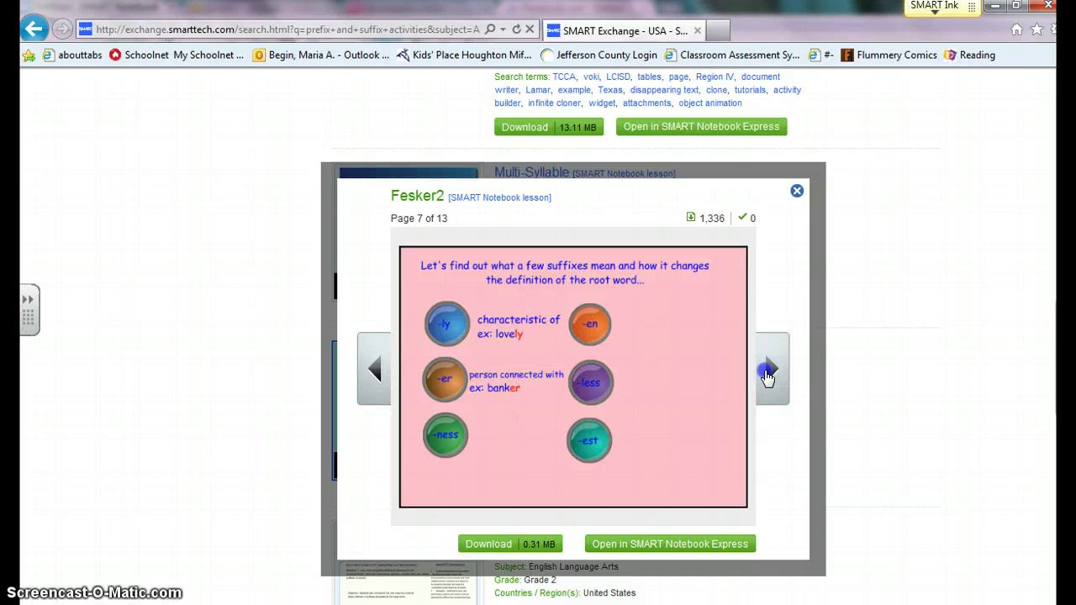
left_click(768, 374)
left_click(768, 374)
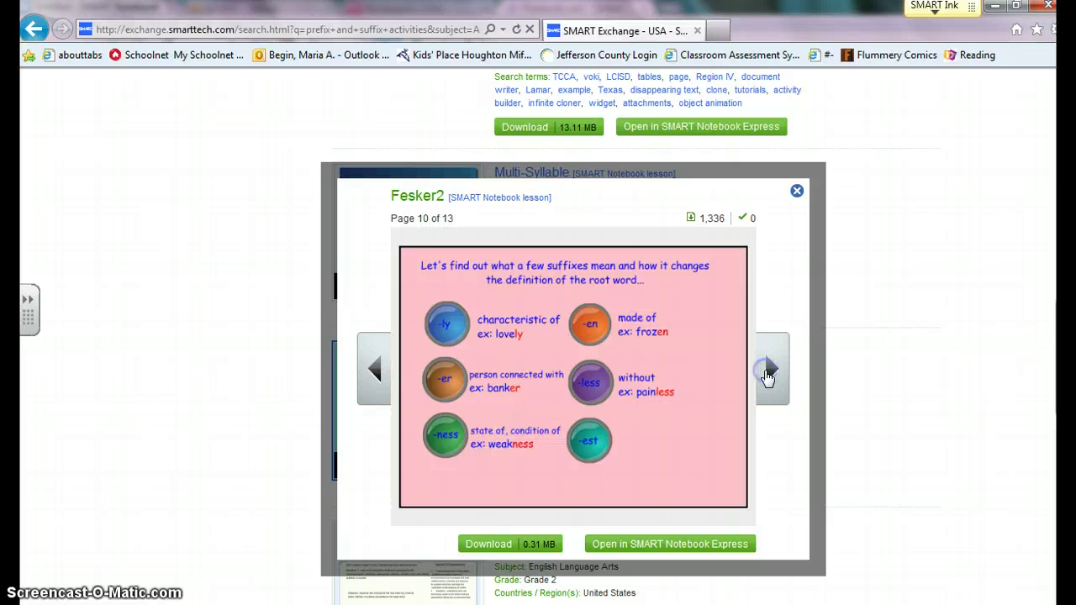
left_click(768, 374)
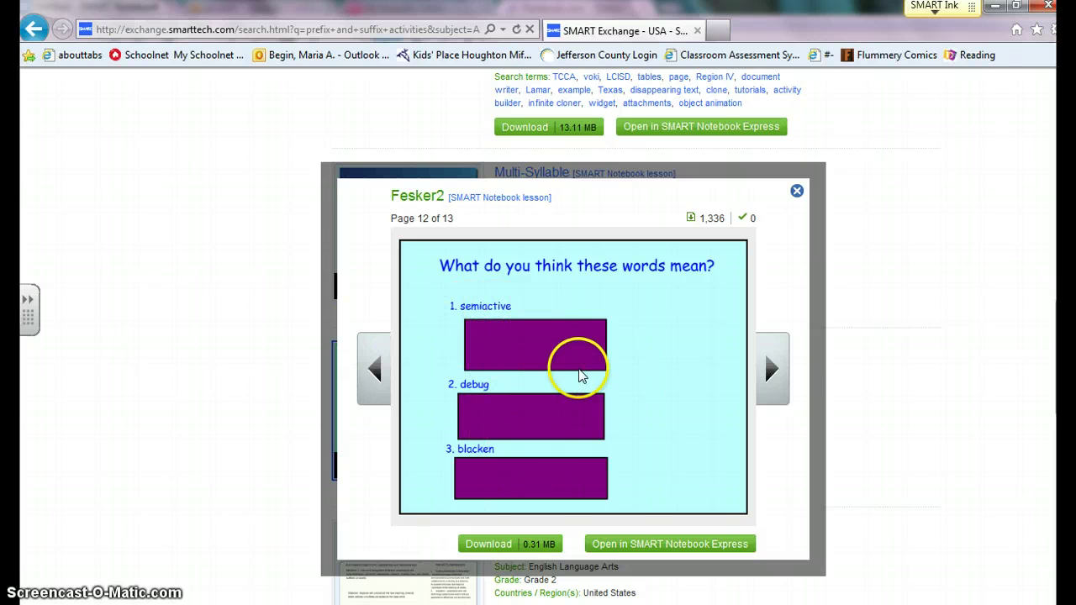
- Download the previewed prefix and suffix decoding lesson and open it in SMART Notebook
left_click(484, 546)
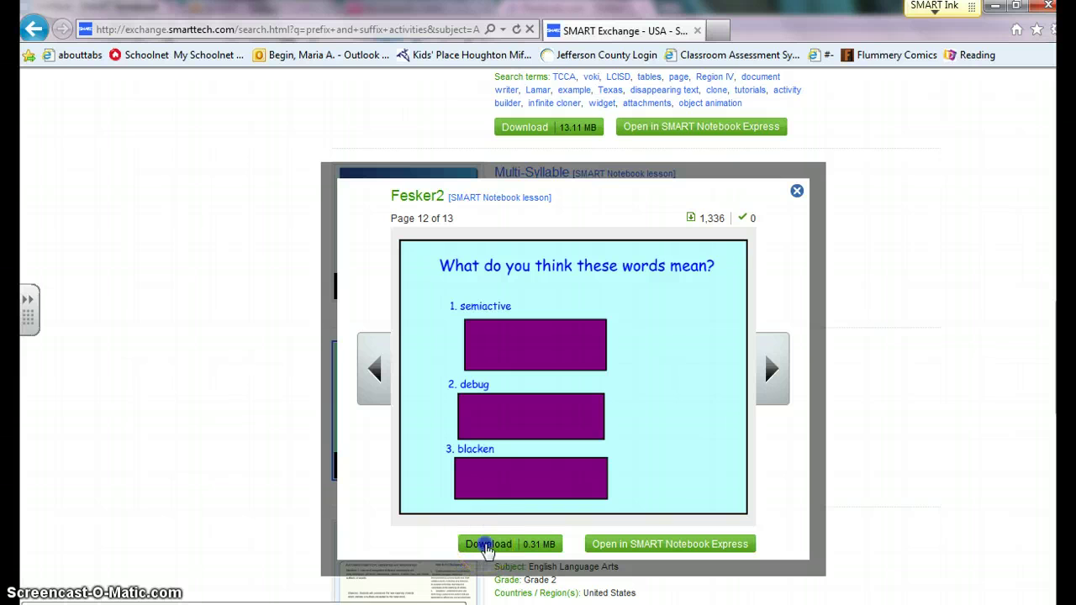
left_click(94, 73)
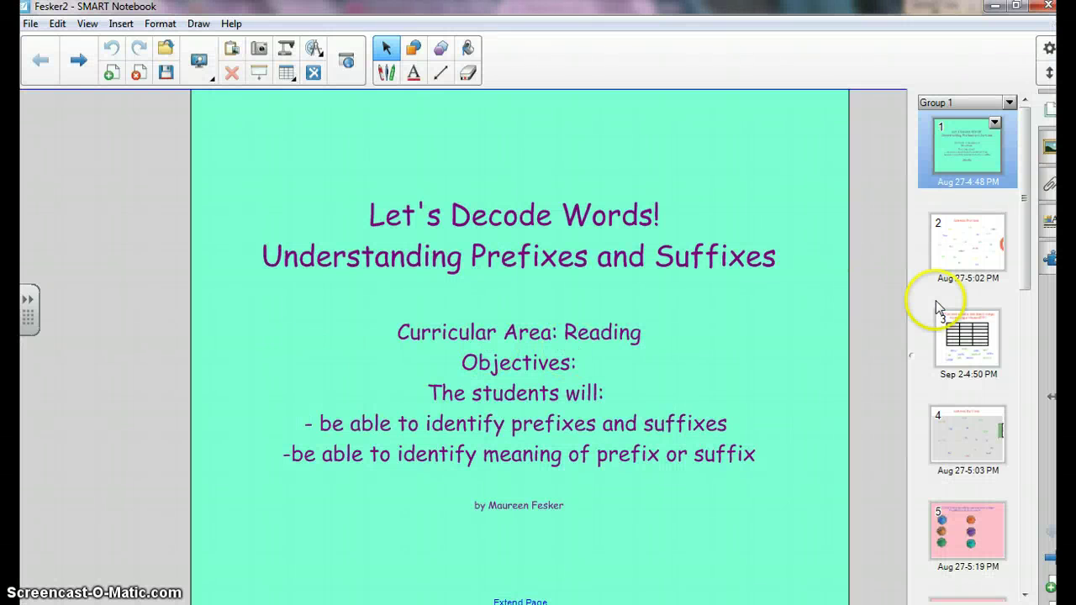
- Open the Common Prefixes page, try its Remember! pull tab, and advance to the prefix meaning table
left_click(967, 244)
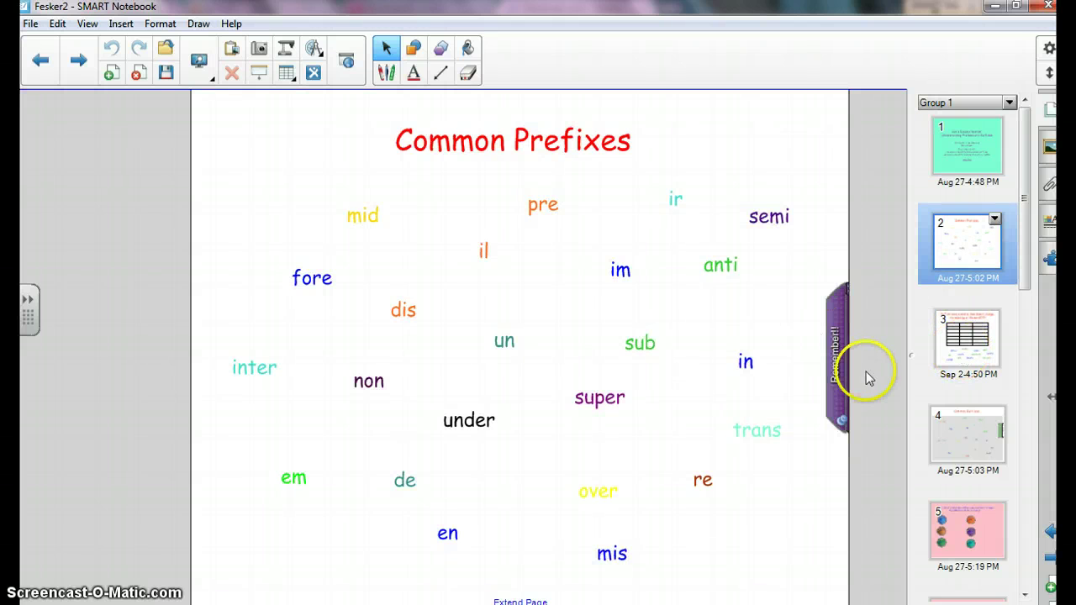
mouse_move(837, 375)
left_mouse_down()
mouse_move(659, 369)
mouse_move(553, 379)
mouse_move(819, 369)
mouse_move(836, 385)
left_mouse_up()
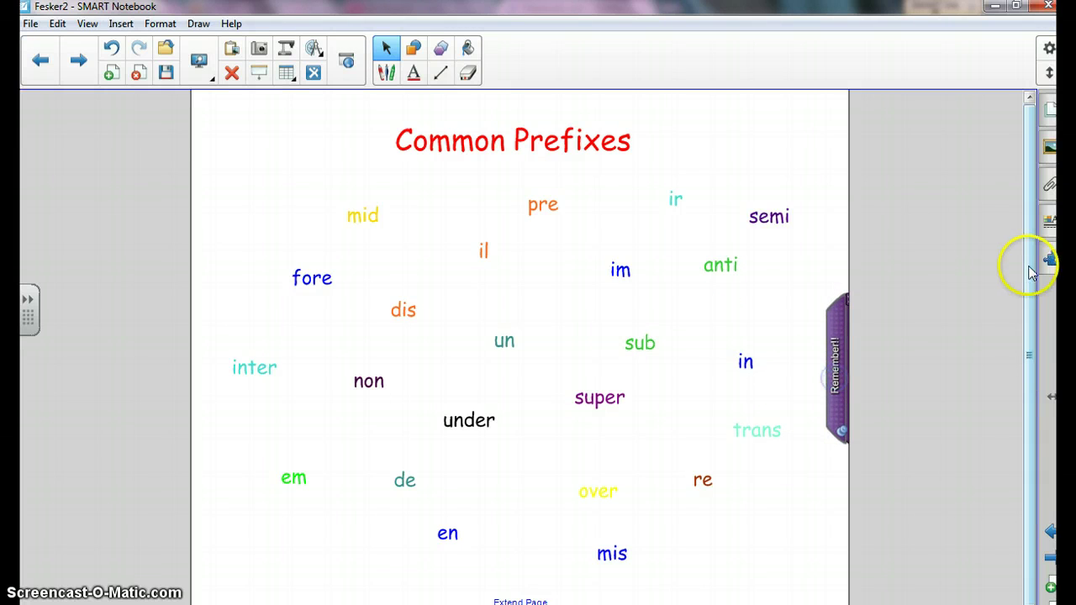
left_click(1046, 552)
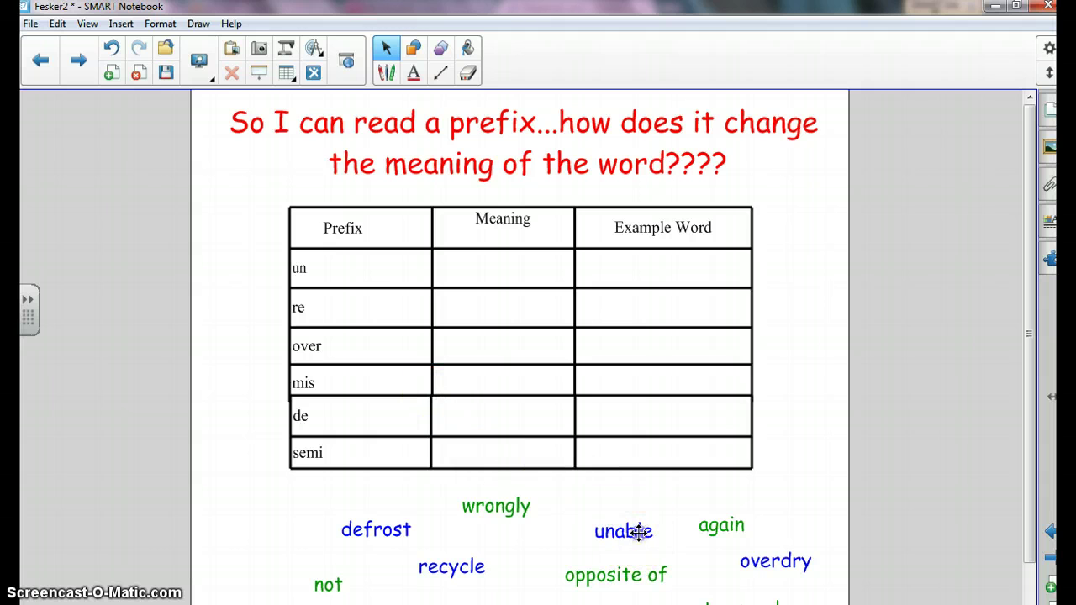
- Fill the "un" row of the prefix table with the meaning "not" and the example word "unable"
left_click_drag(630, 533, 676, 251)
left_click(493, 268)
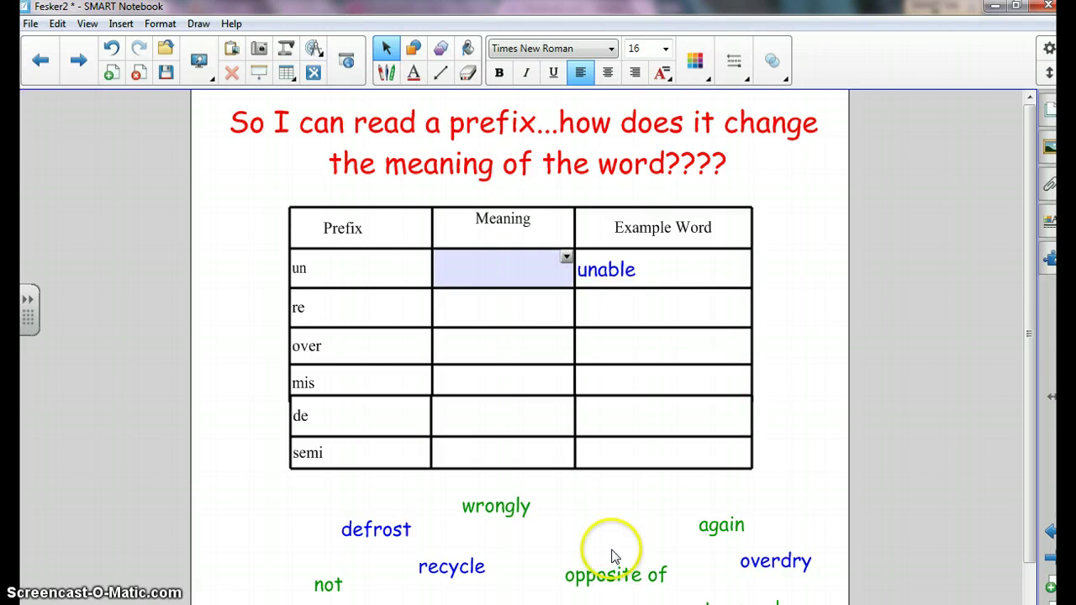
left_click_drag(1030, 345, 1026, 412)
left_click(619, 413)
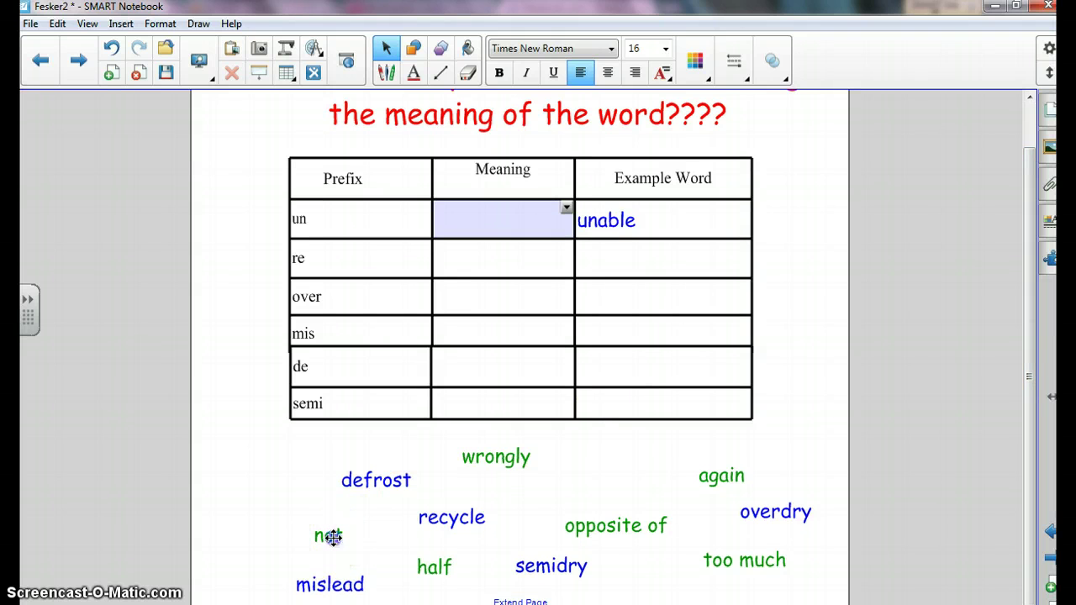
left_click_drag(330, 537, 511, 206)
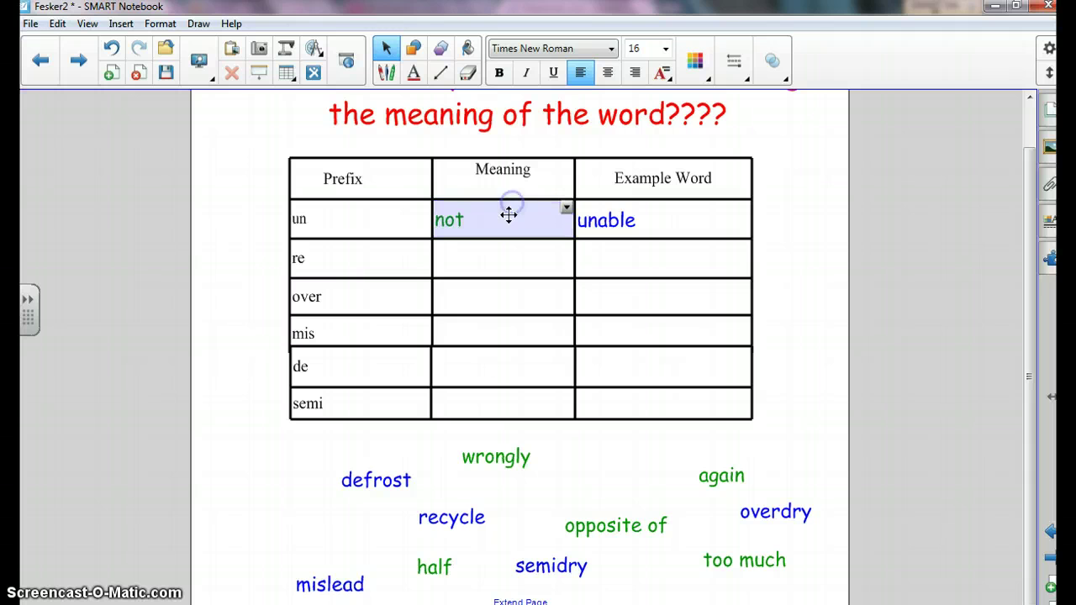
- Fill the "re" row of the prefix table with the meaning "again" and the example word "recycle"
left_click_drag(721, 478, 490, 266)
left_click_drag(496, 254, 495, 255)
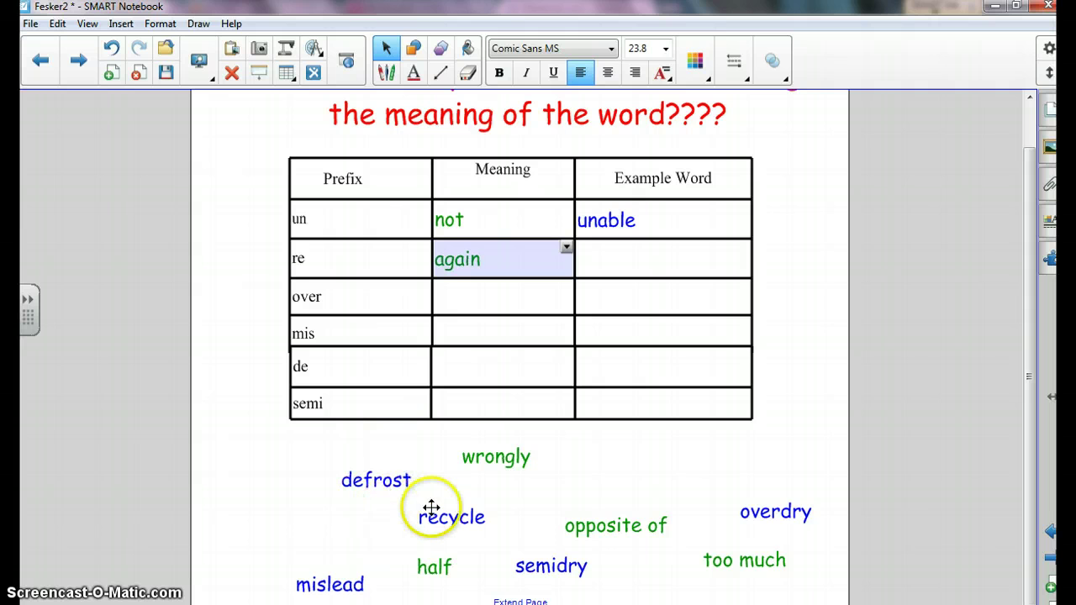
left_click_drag(428, 514, 632, 245)
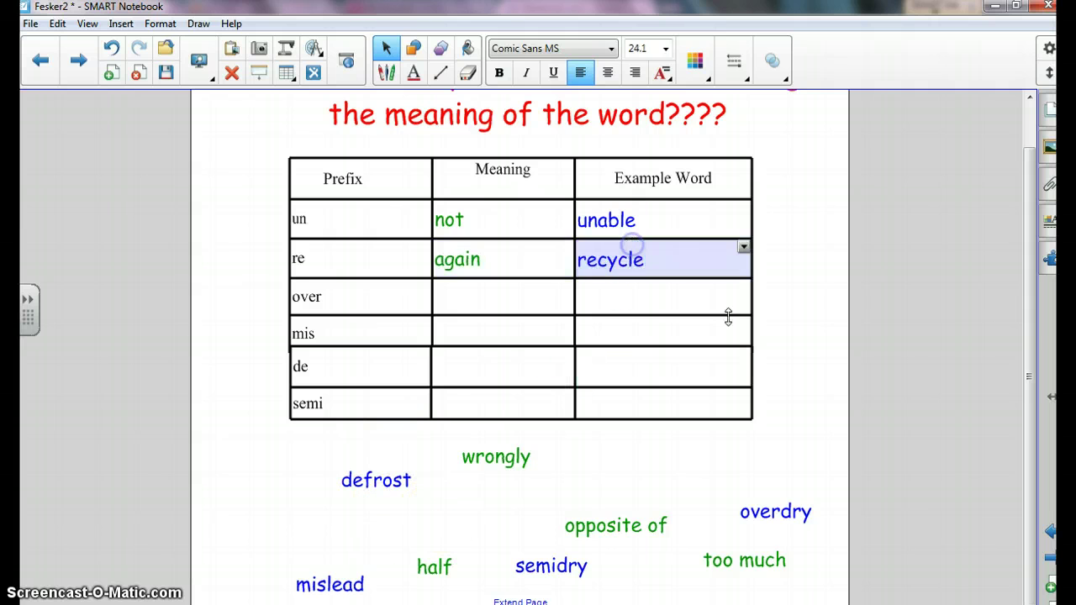
- Glance at the Common Suffixes page, return to the prefix table, and undo all four word placements
left_click(1050, 557)
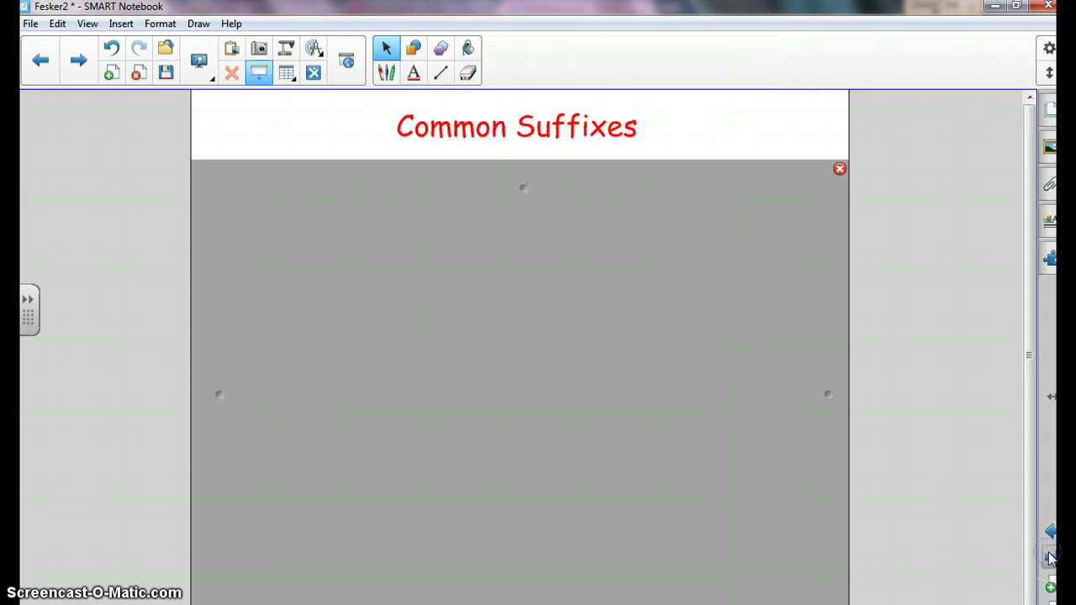
left_click(1049, 531)
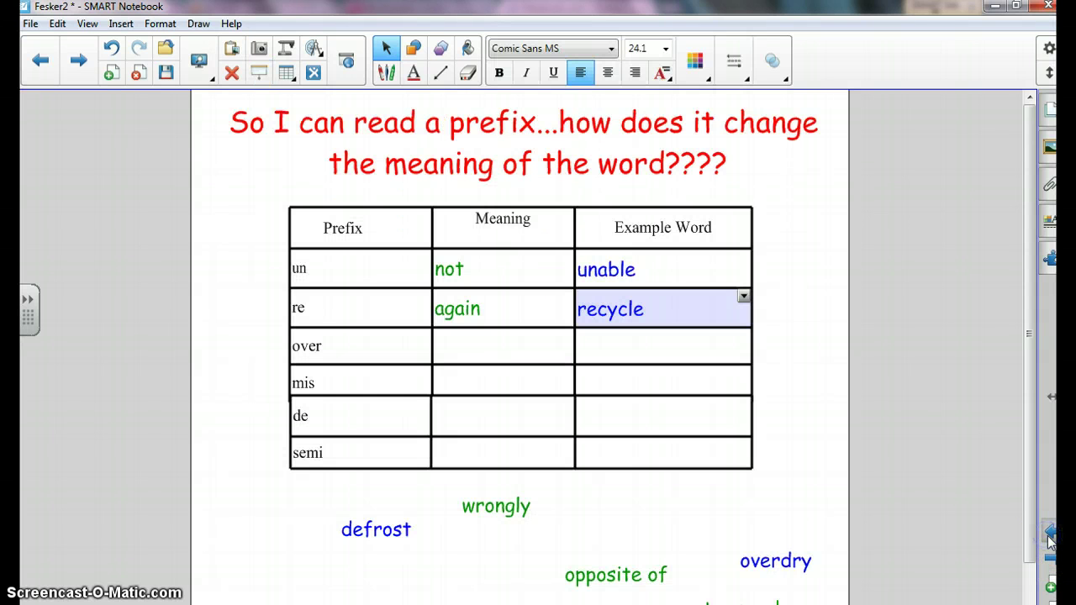
left_click(112, 53)
left_click(112, 53)
left_click(112, 53)
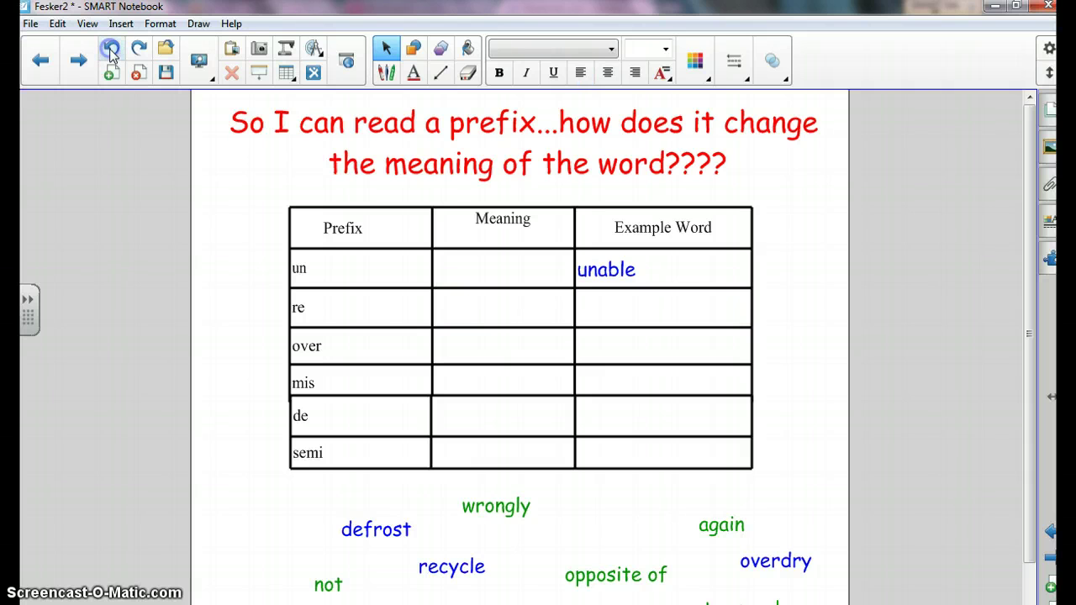
left_click(112, 53)
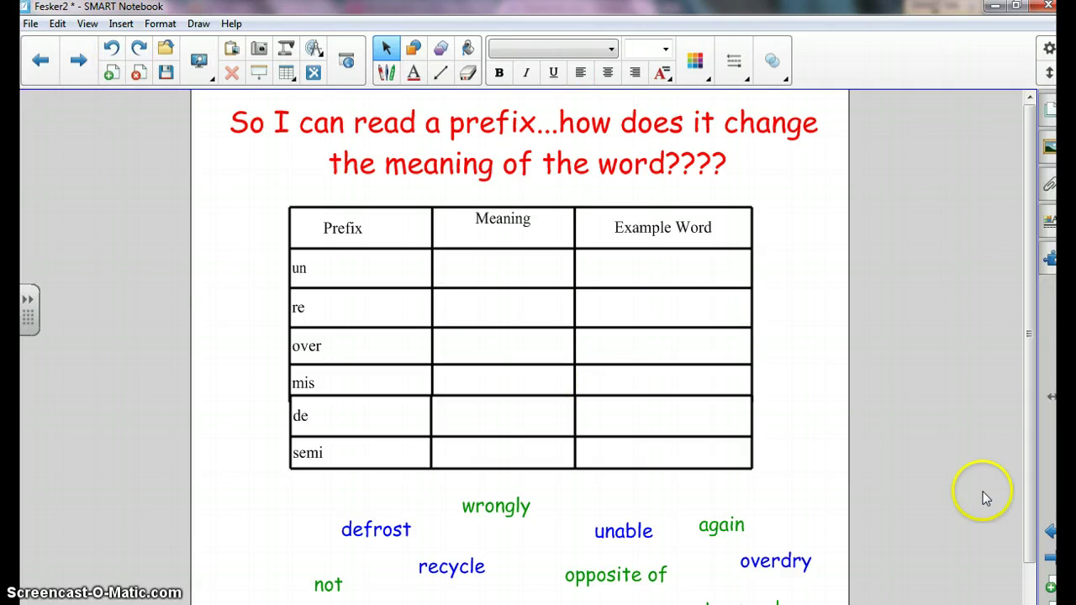
- View the Common Suffixes page, try its screen shade, and advance to the page on suffix meanings
left_click(1053, 557)
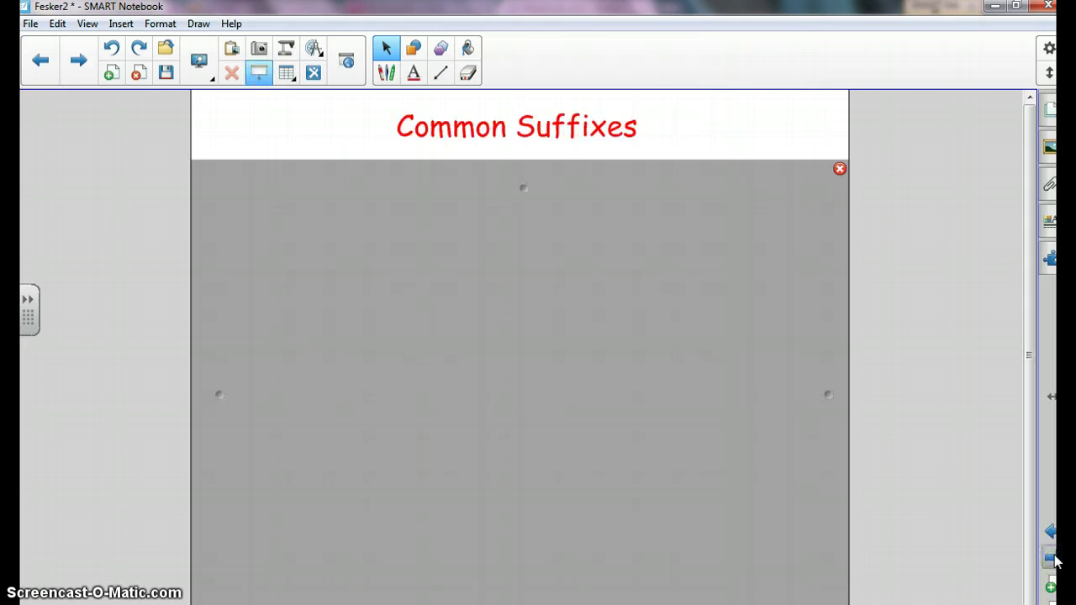
mouse_move(532, 183)
left_mouse_down()
mouse_move(529, 310)
mouse_move(545, 184)
left_mouse_up()
left_click(1051, 559)
left_click(1052, 560)
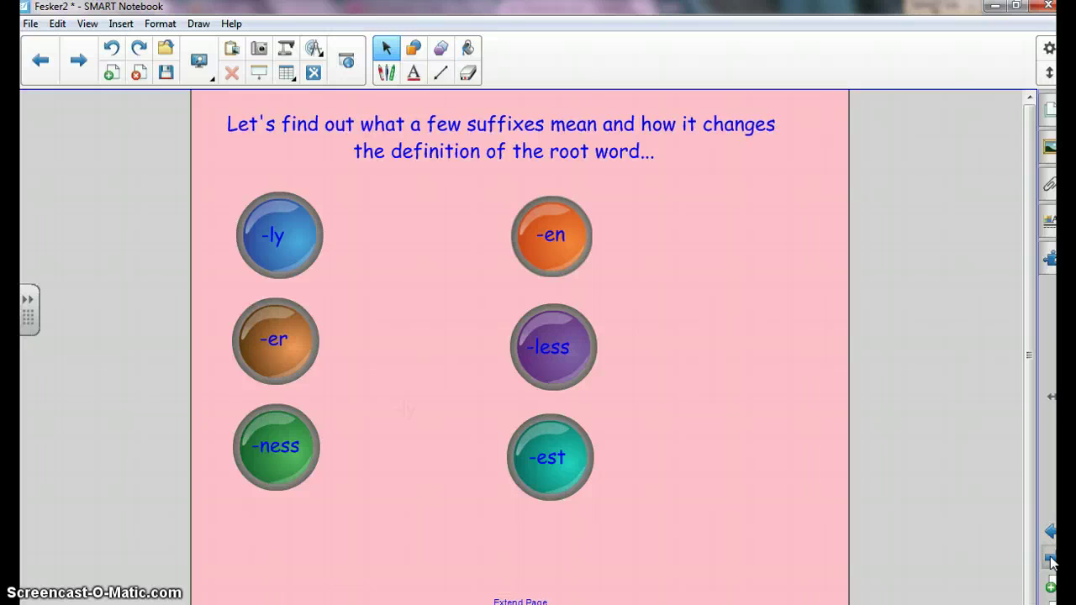
- Reveal the meanings and example words for the suffixes -ly, -er, -ness, -en, -less and -est
left_click(1051, 560)
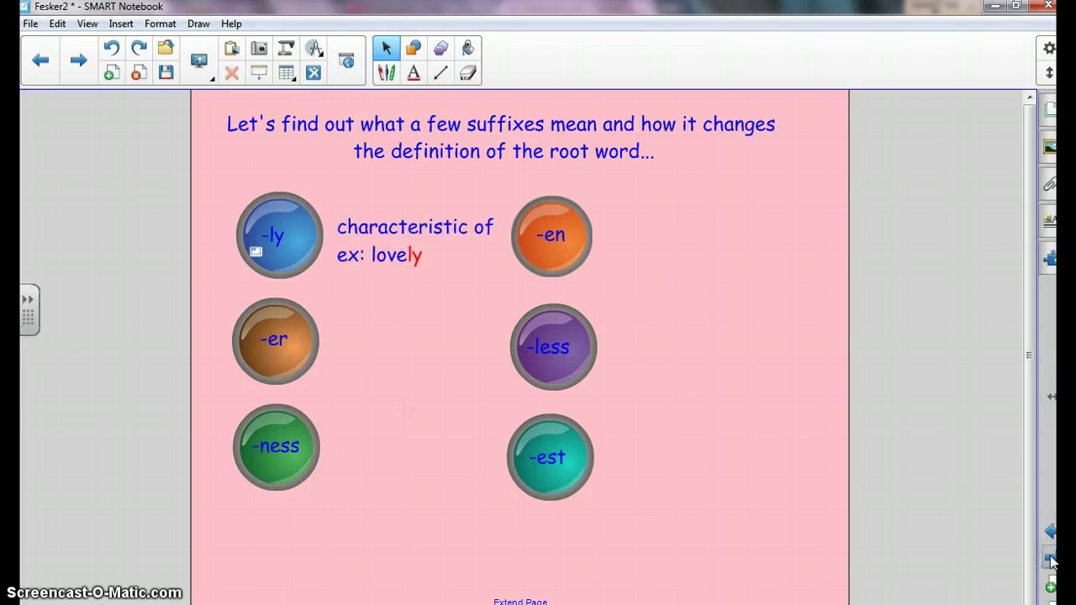
left_click(1051, 559)
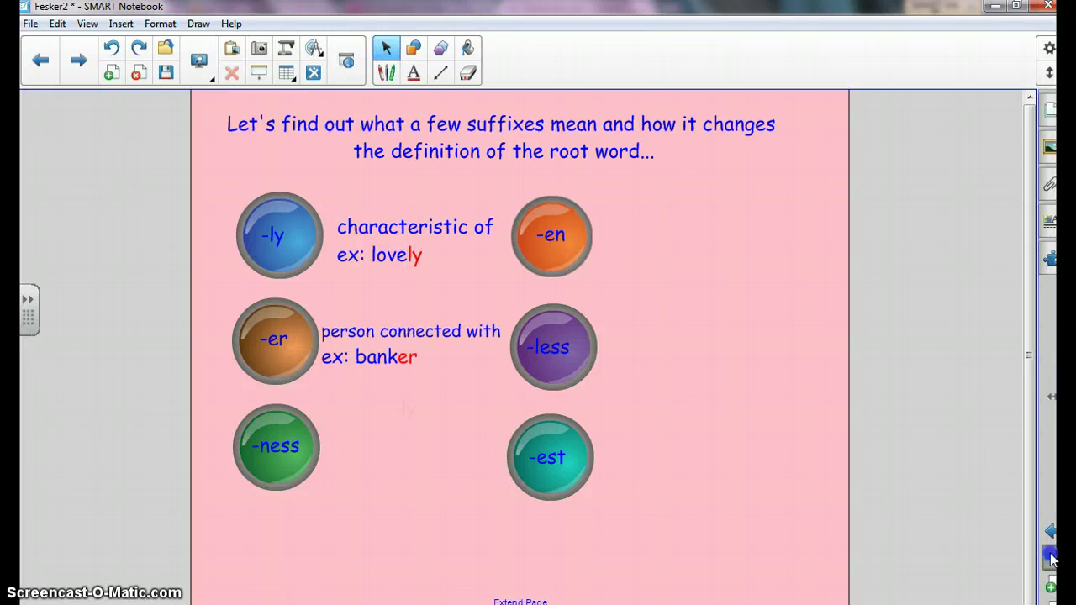
left_click(1051, 559)
left_click(1051, 559)
left_click(1051, 559)
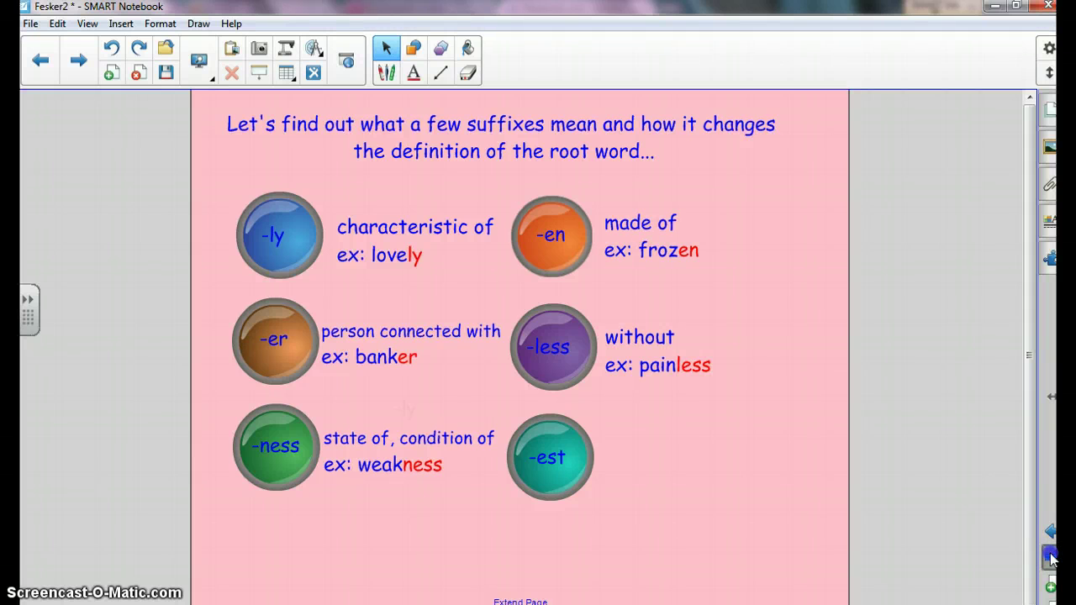
left_click(1051, 559)
- View the prefix and suffix highlighting exercise and the blank page after it, and return to the exercise
left_click(1051, 559)
left_click(1051, 559)
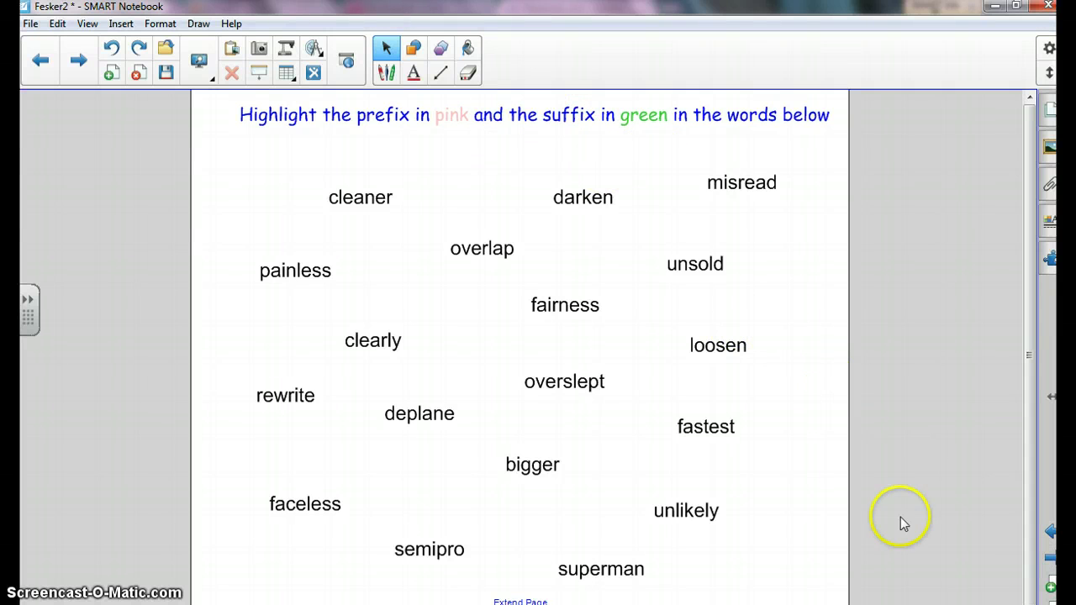
left_click(1051, 560)
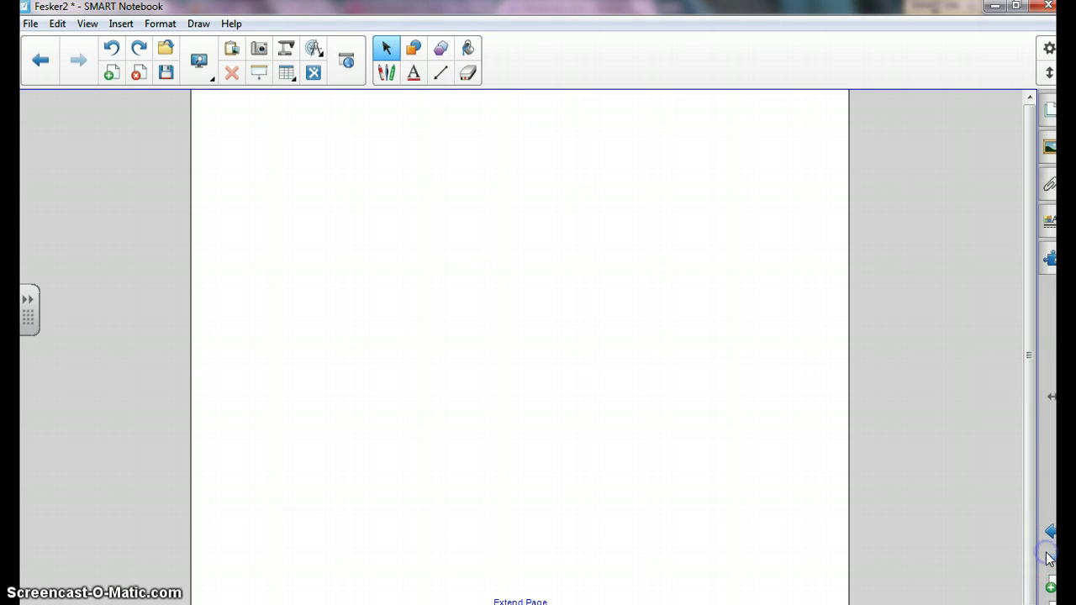
left_click(1050, 532)
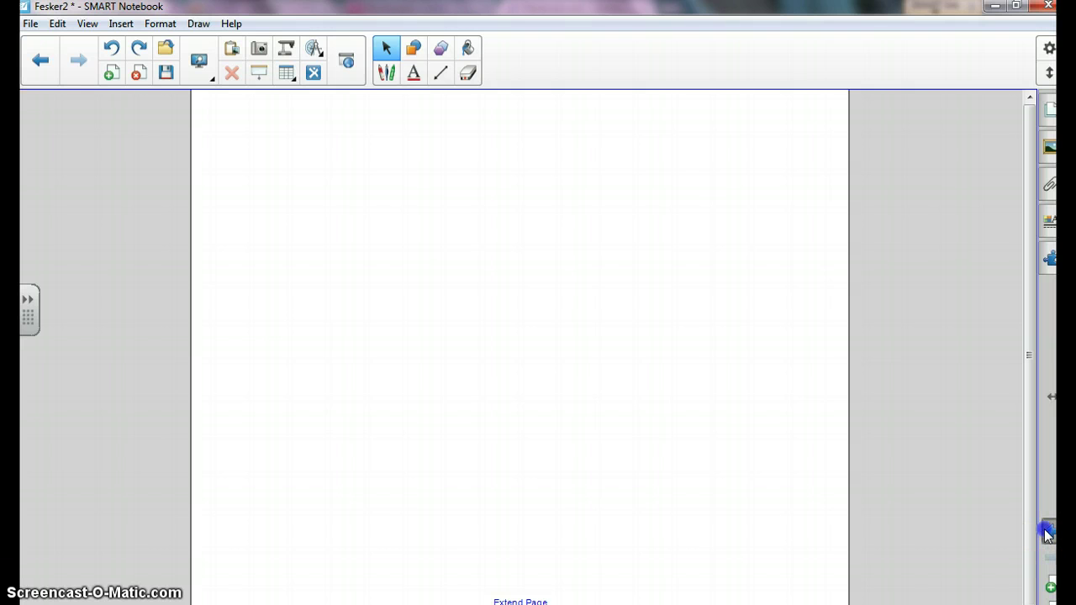
- Start saving the lesson as a new file in the Writing folder of the Second Grade folder in Documents
left_click(31, 23)
left_click(64, 98)
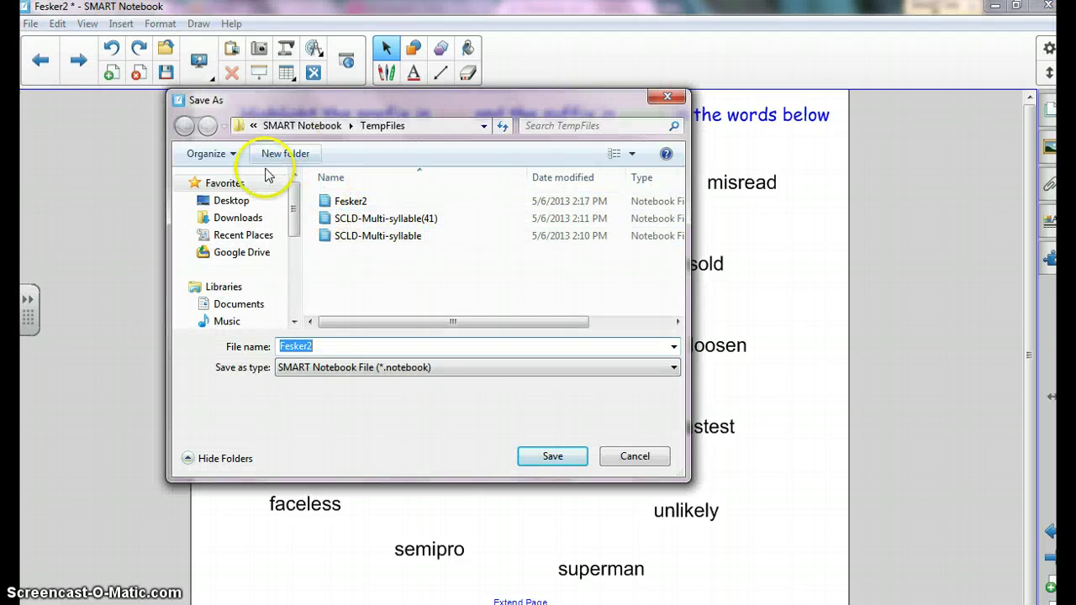
left_click(249, 307)
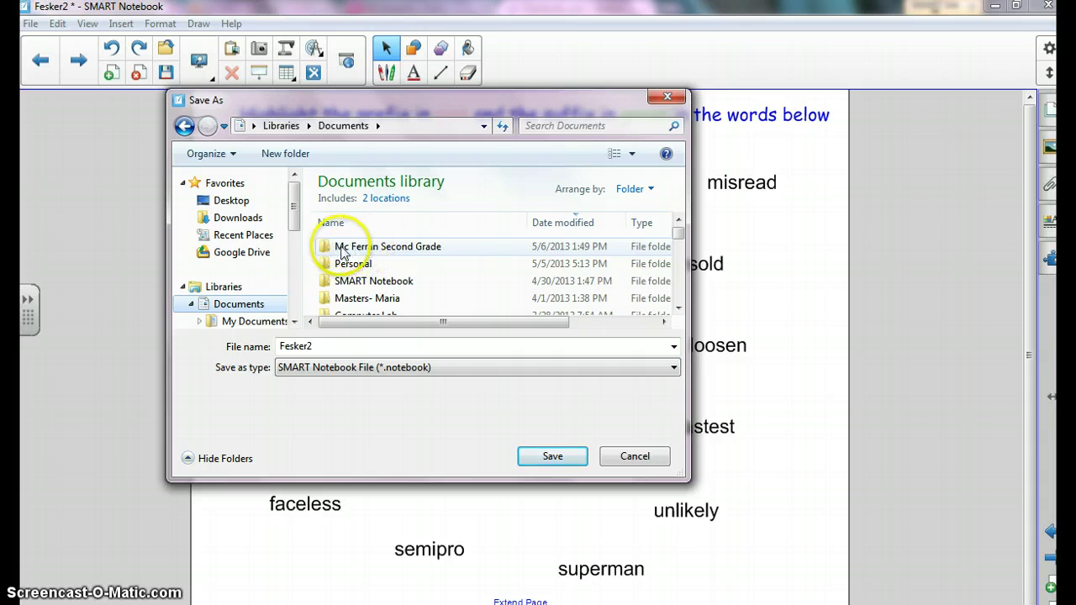
double_click(368, 250)
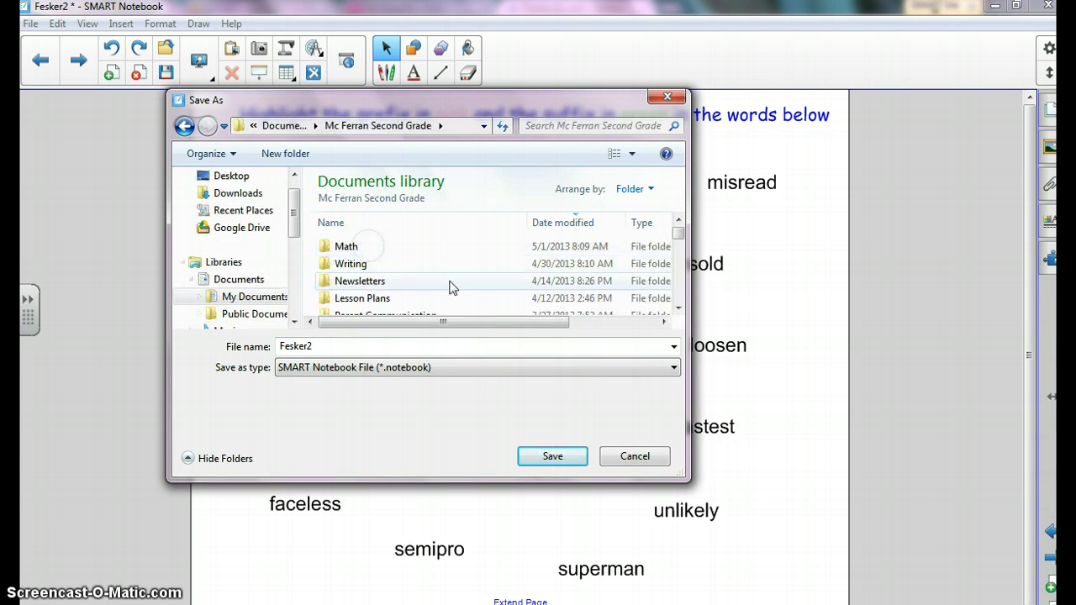
double_click(408, 265)
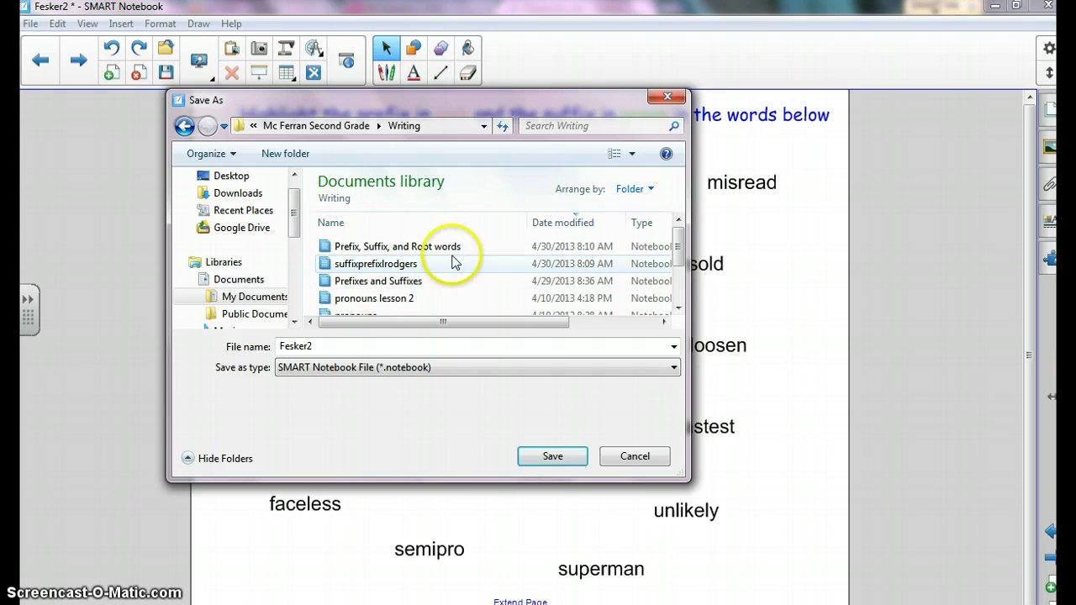
- Name the file "prefix and suffix intro" and save it as a SMART Notebook file
double_click(357, 347)
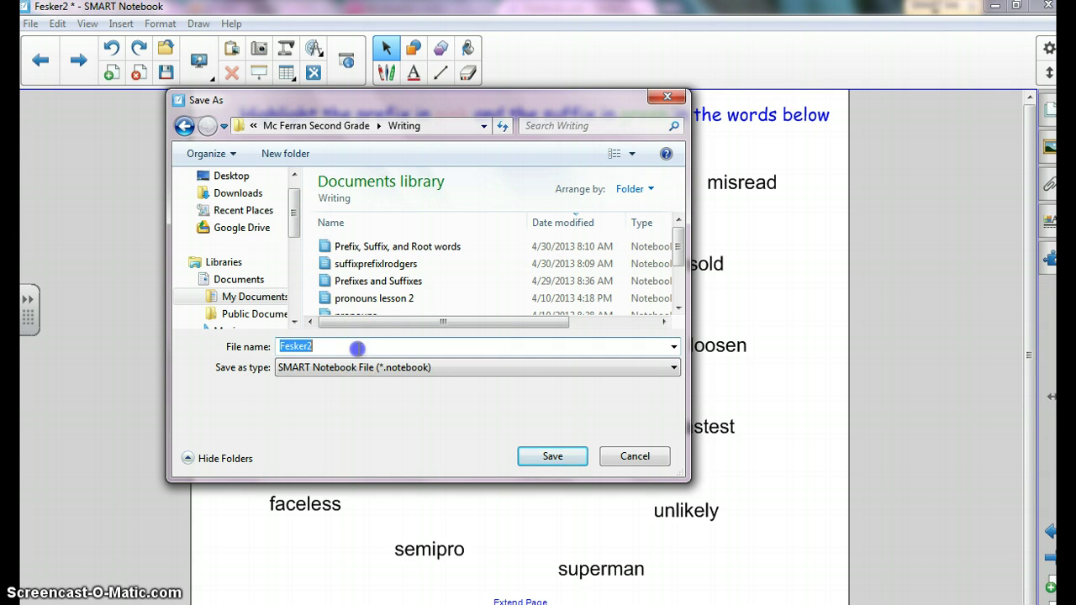
type("prefi")
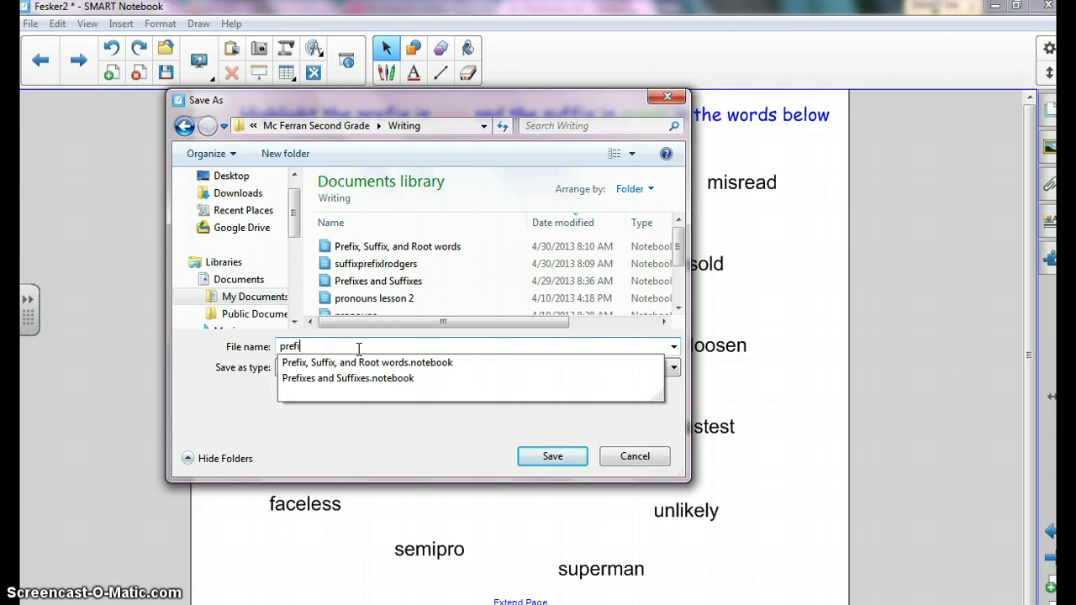
type("x and suffix in")
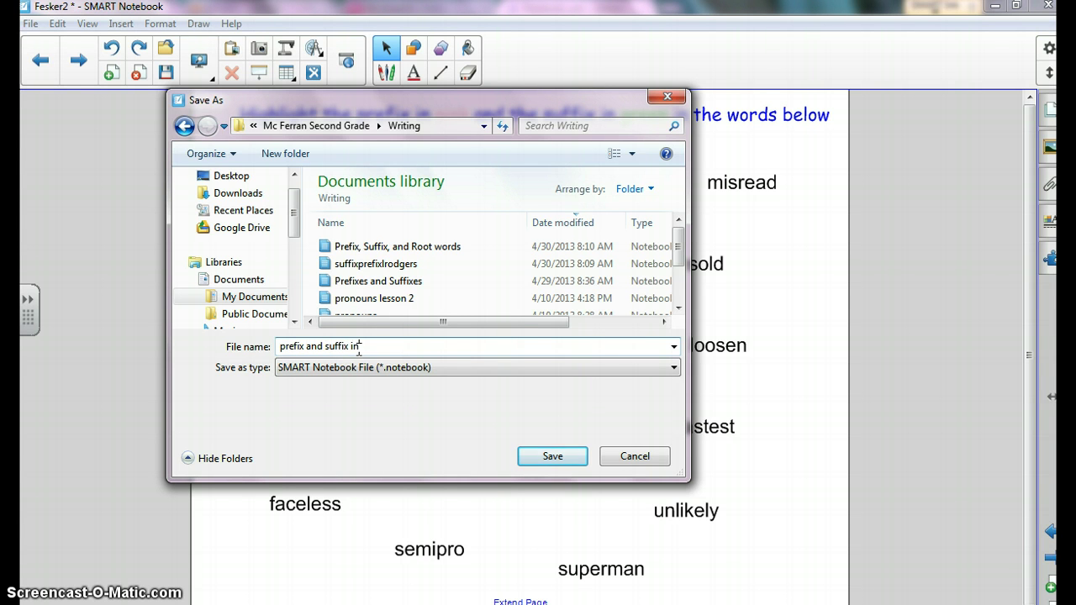
type("tro")
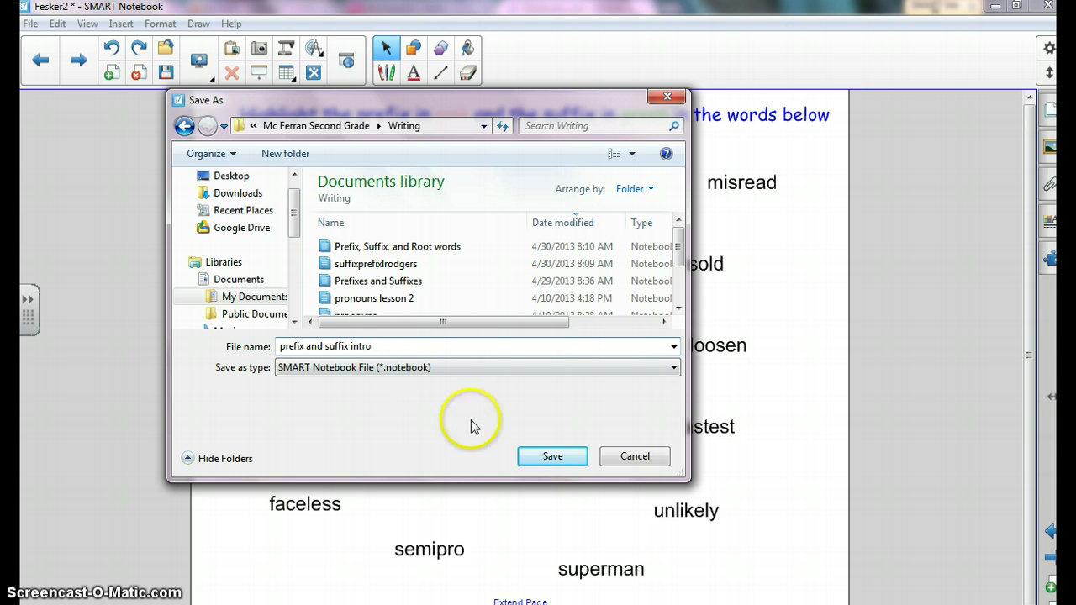
left_click(555, 461)
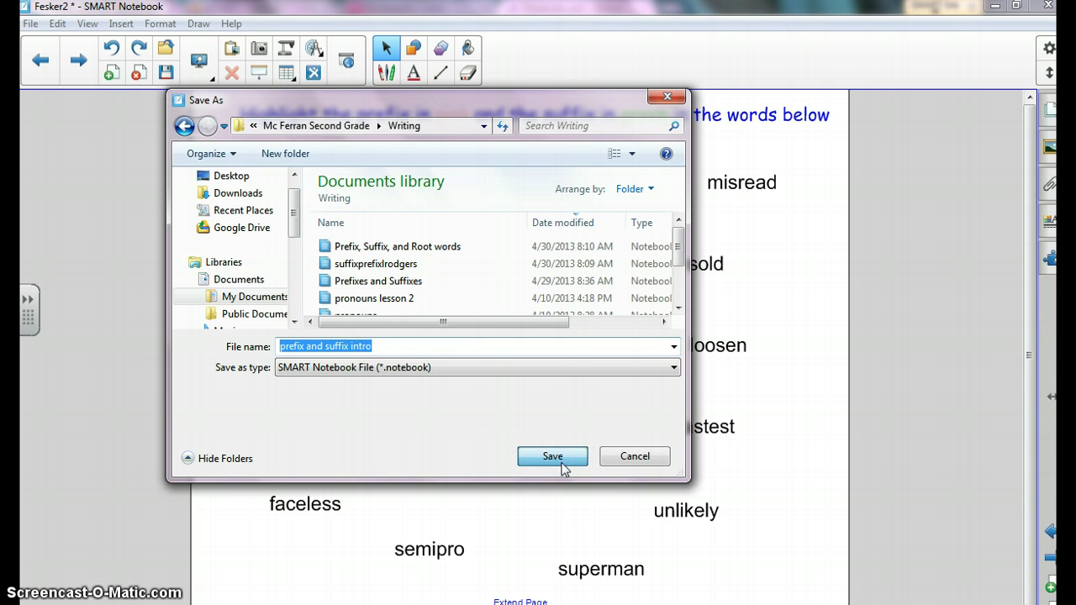
left_click(562, 462)
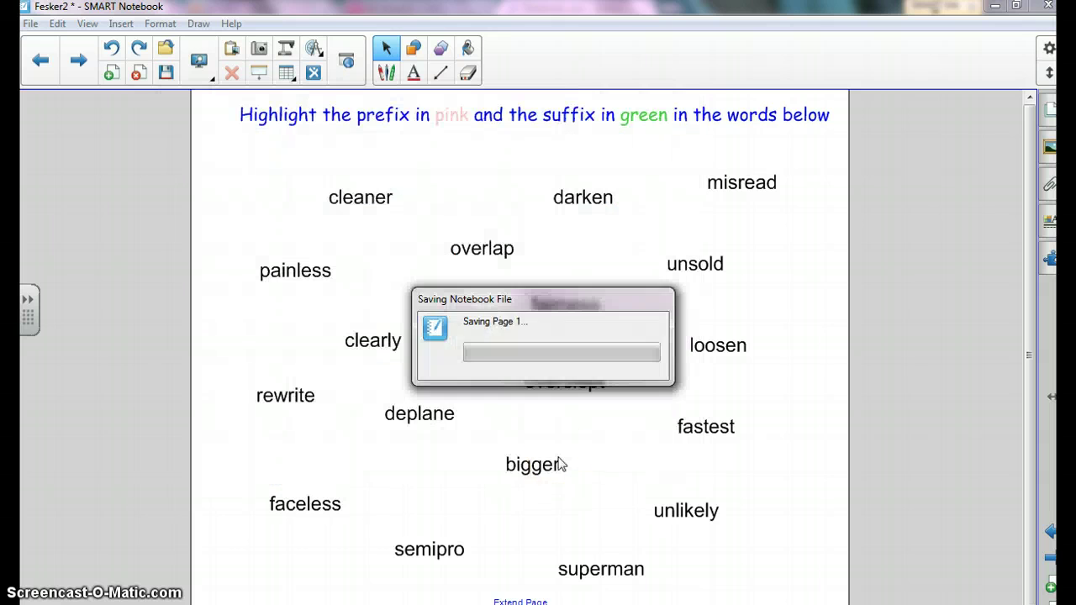